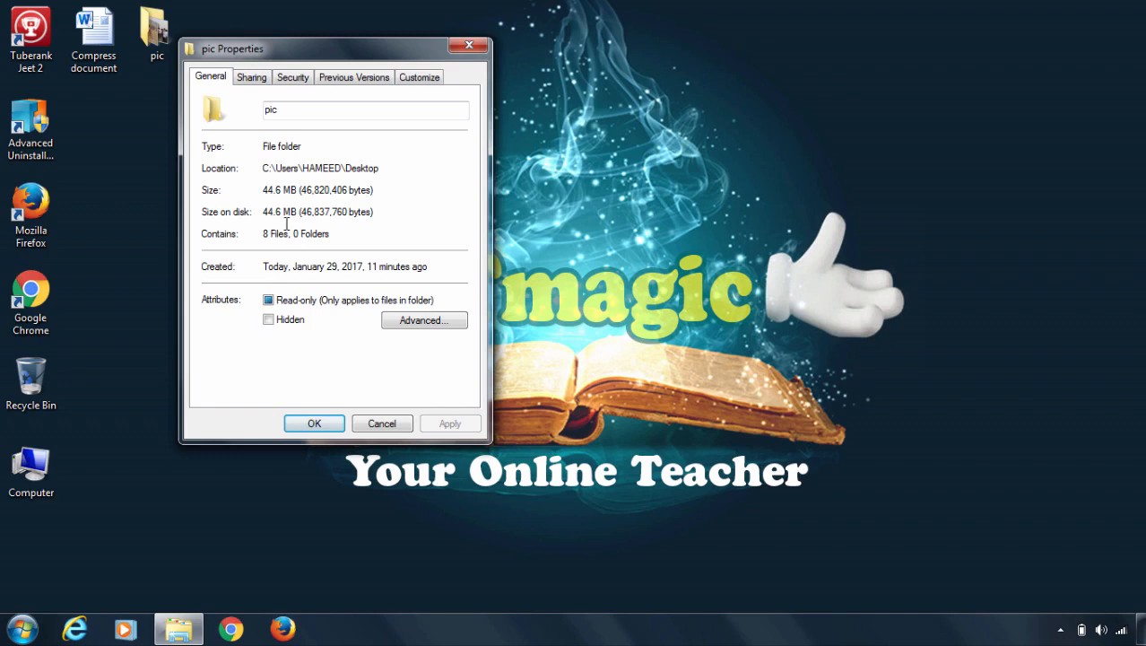
Check the pic folder's size on disk in its properties, then close the properties and deselect the folder.
{"action": "left_click_drag", "start_coordinate": [285, 213], "coordinate": [252, 213]}
{"action": "left_click", "coordinate": [374, 426]}
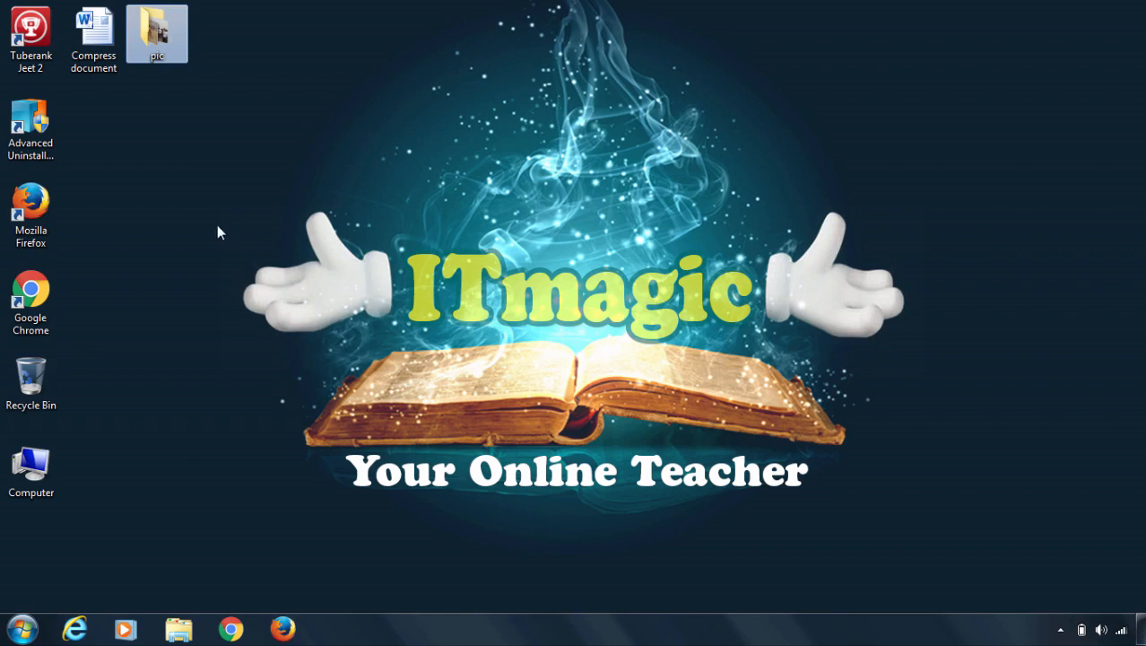
{"action": "left_click", "coordinate": [197, 195]}
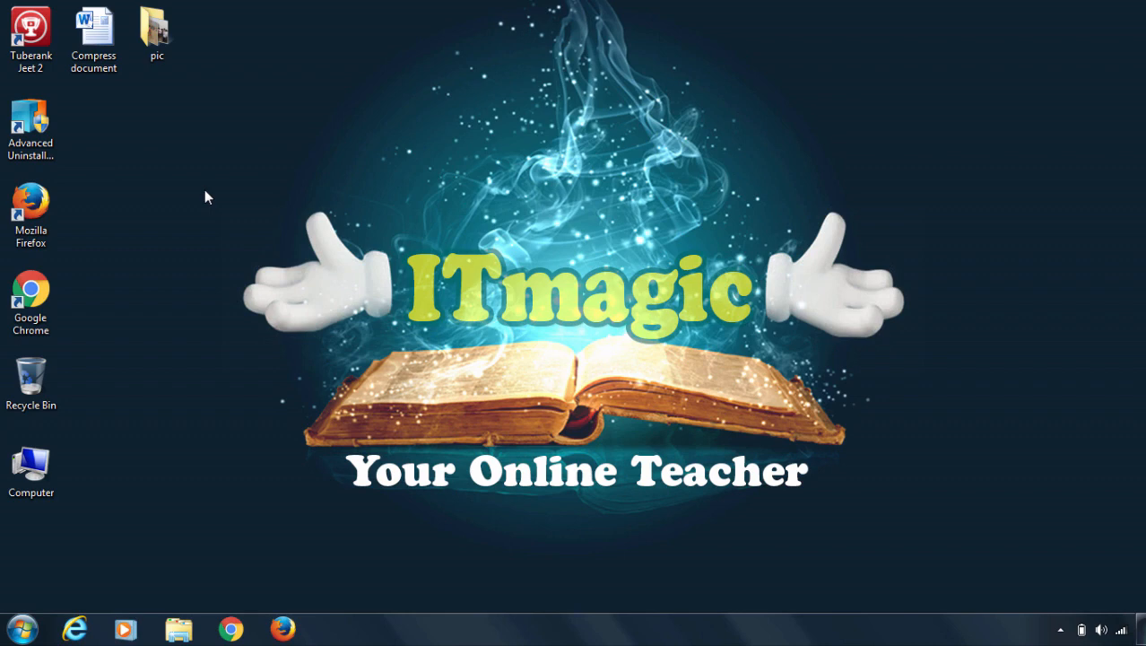
Open the Compress document from the desktop, look through its pages of text and pictures, and close it.
{"action": "double_click", "coordinate": [93, 32]}
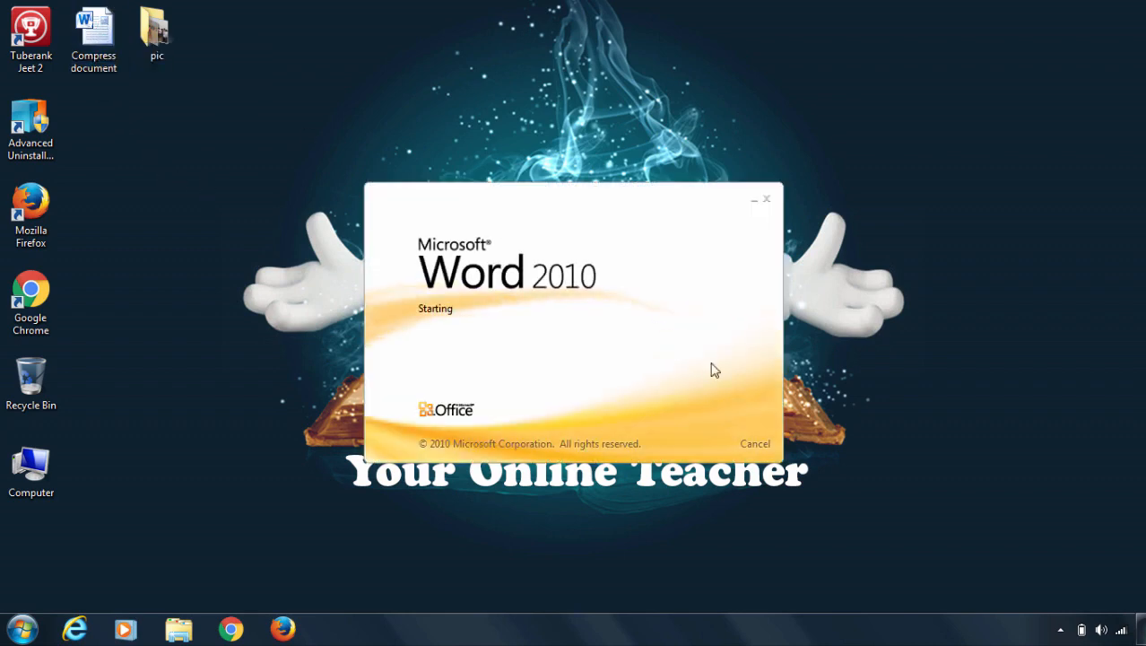
{"action": "scroll", "coordinate": [632, 319], "scroll_direction": "down", "scroll_amount": 5}
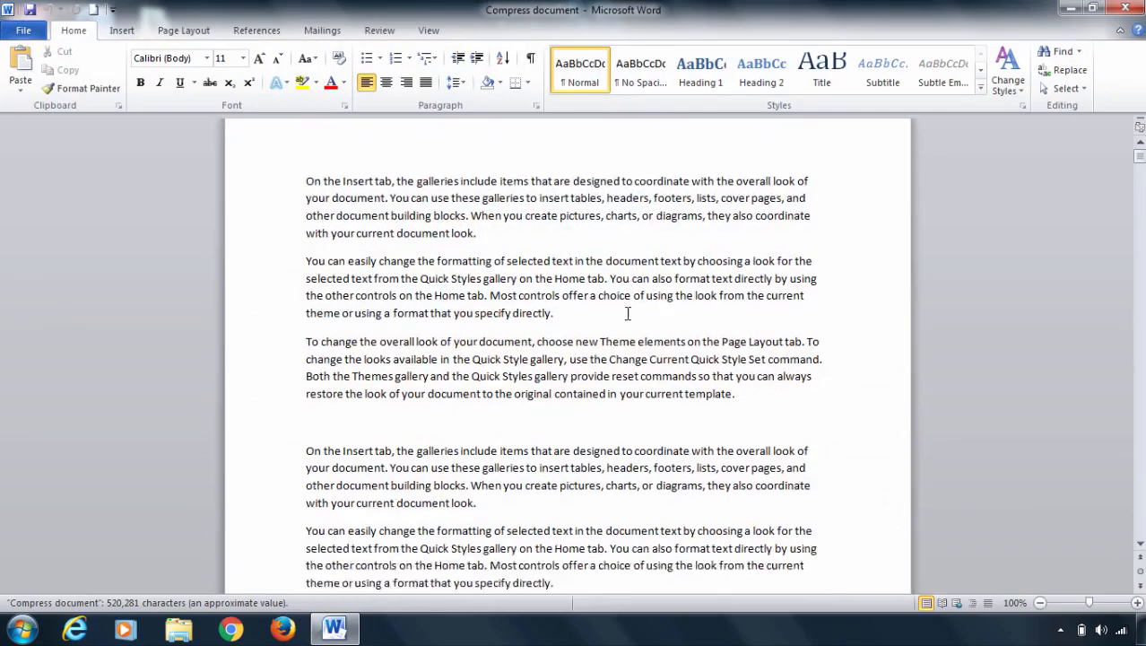
{"action": "scroll", "coordinate": [632, 319], "scroll_direction": "down", "scroll_amount": 10}
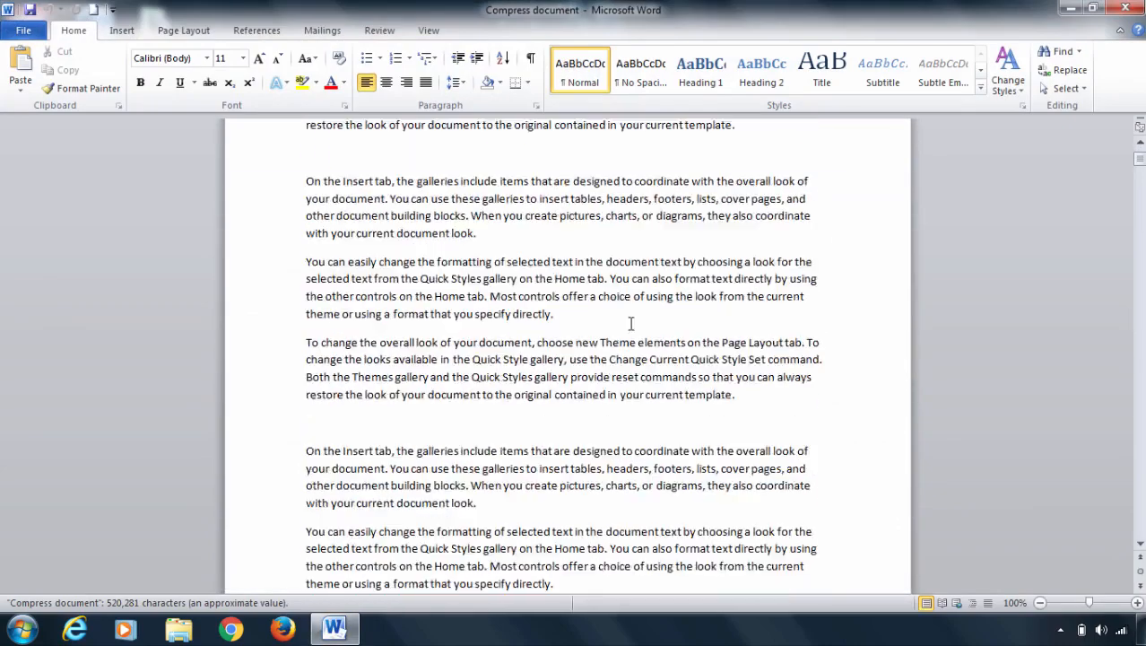
{"action": "scroll", "coordinate": [632, 324], "scroll_direction": "down", "scroll_amount": 15}
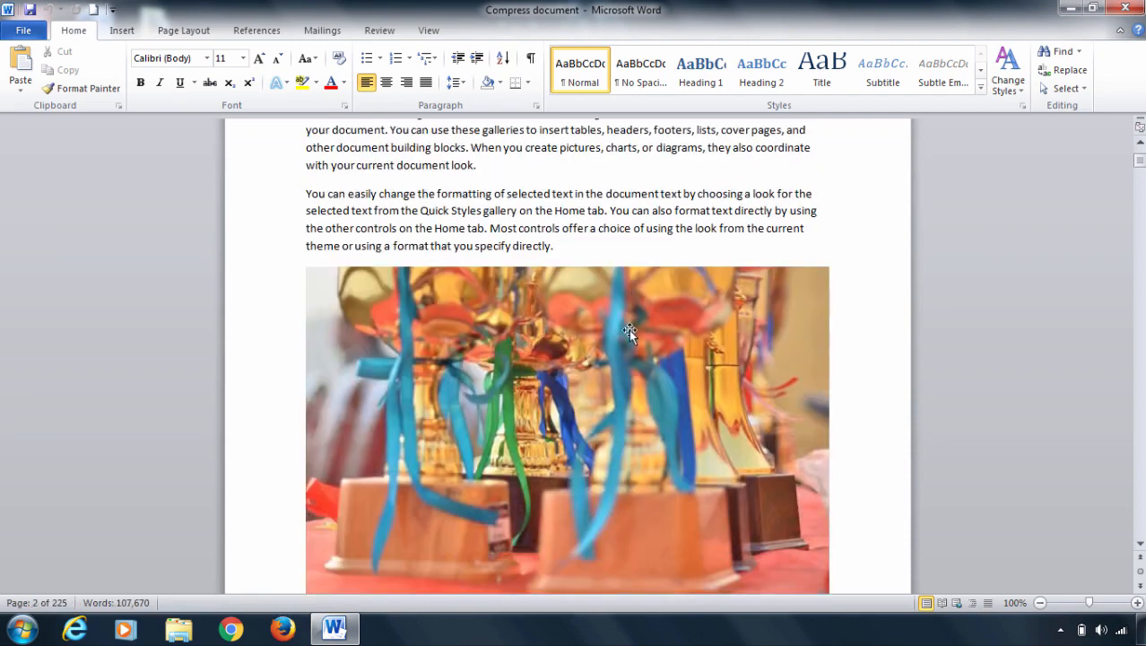
{"action": "scroll", "coordinate": [634, 330], "scroll_direction": "down", "scroll_amount": 10}
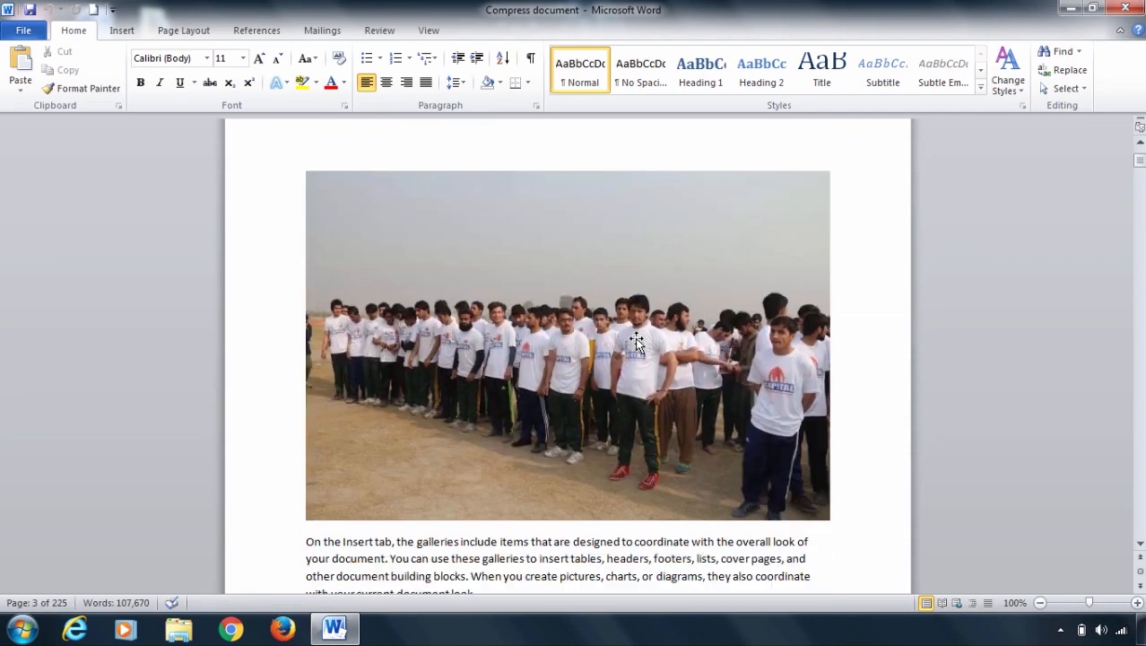
{"action": "scroll", "coordinate": [635, 335], "scroll_direction": "down", "scroll_amount": 15}
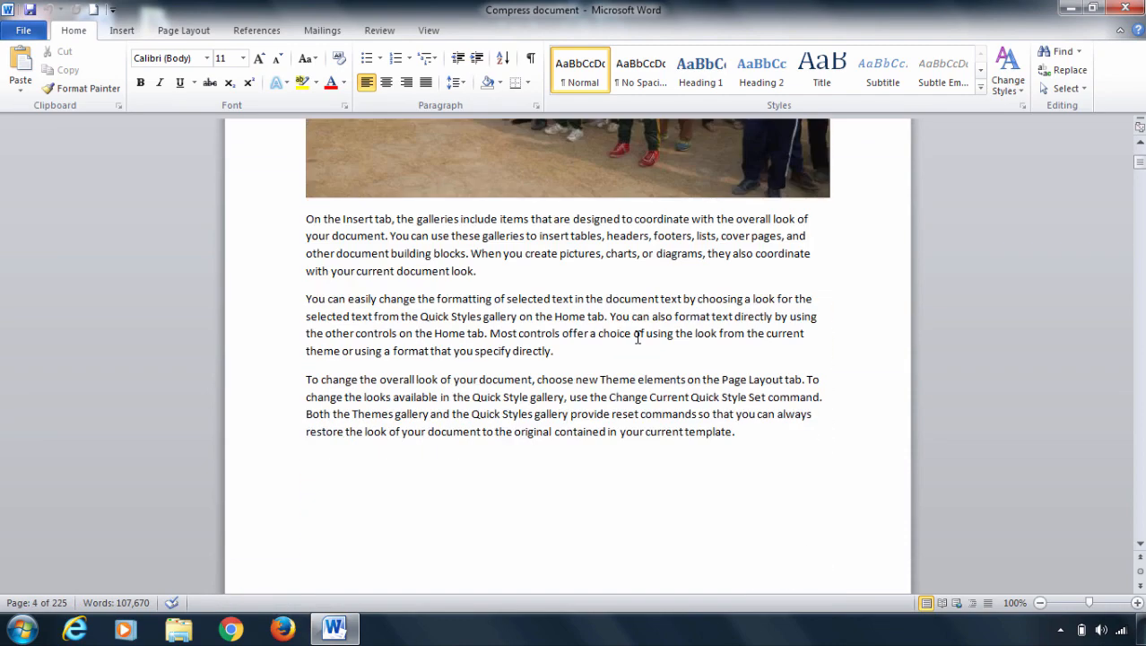
{"action": "scroll", "coordinate": [636, 339], "scroll_direction": "down", "scroll_amount": 15}
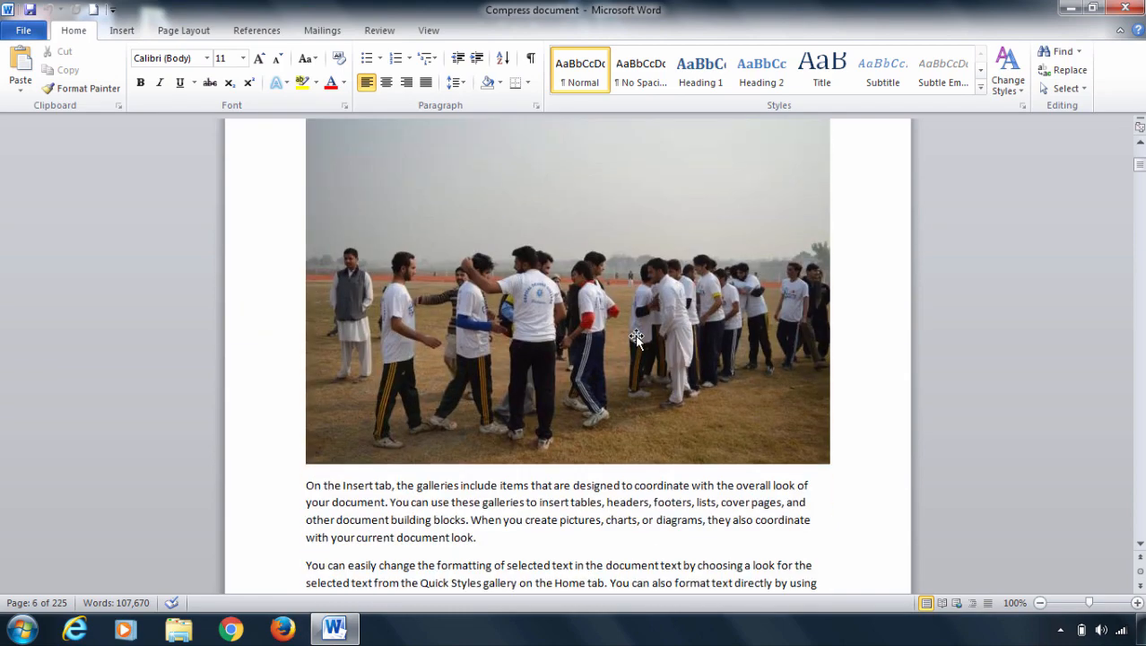
{"action": "scroll", "coordinate": [636, 337], "scroll_direction": "down", "scroll_amount": 15}
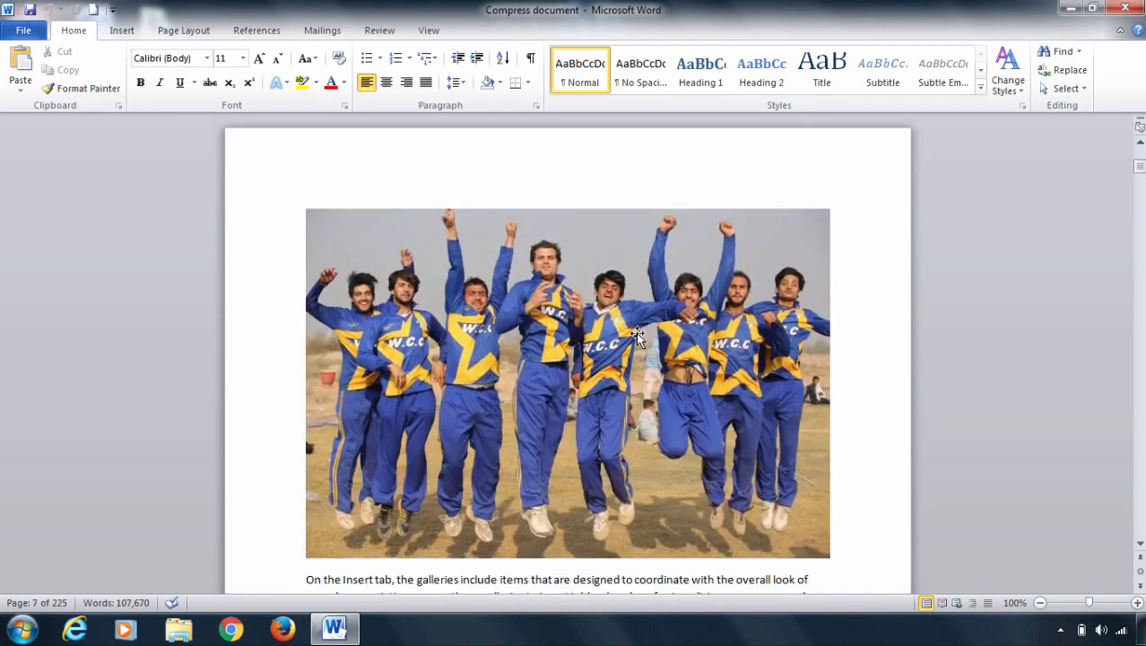
{"action": "scroll", "coordinate": [635, 334], "scroll_direction": "down", "scroll_amount": 15}
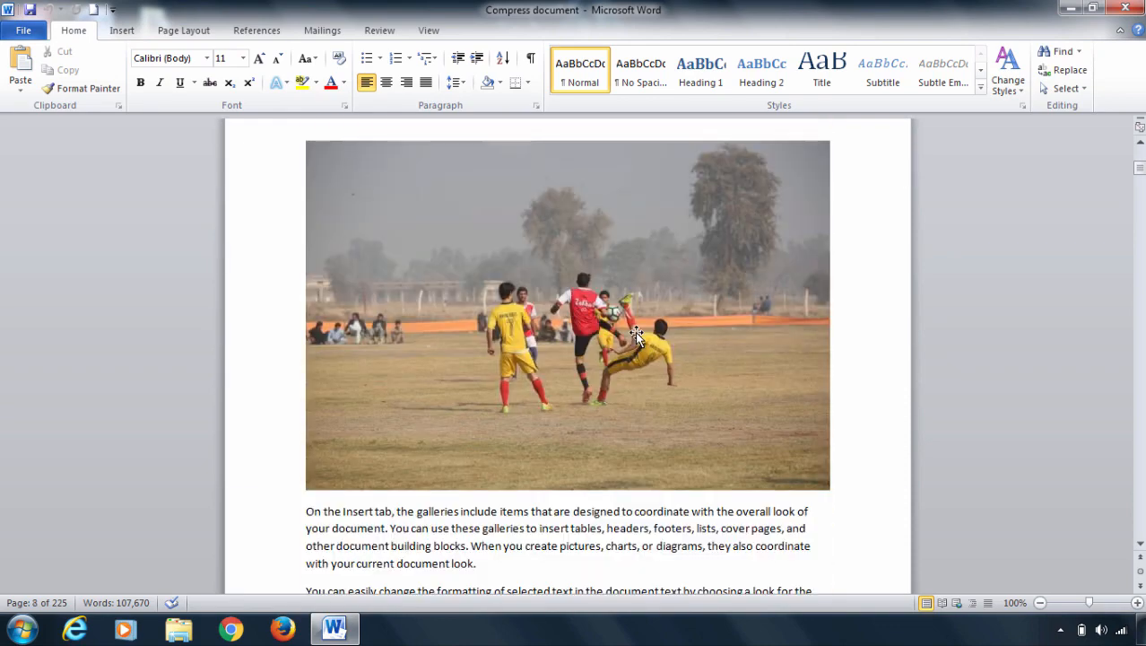
{"action": "scroll", "coordinate": [635, 331], "scroll_direction": "down", "scroll_amount": 15}
{"action": "scroll", "coordinate": [638, 333], "scroll_direction": "down", "scroll_amount": 5}
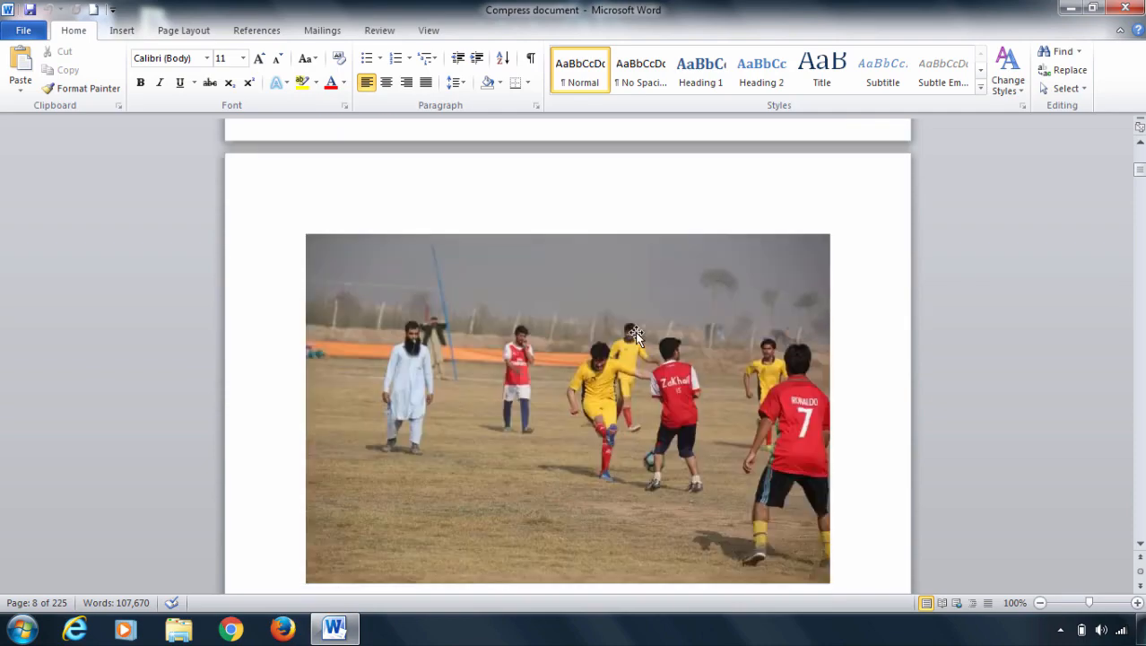
{"action": "scroll", "coordinate": [638, 332], "scroll_direction": "down", "scroll_amount": 5}
{"action": "scroll", "coordinate": [638, 333], "scroll_direction": "down", "scroll_amount": 8}
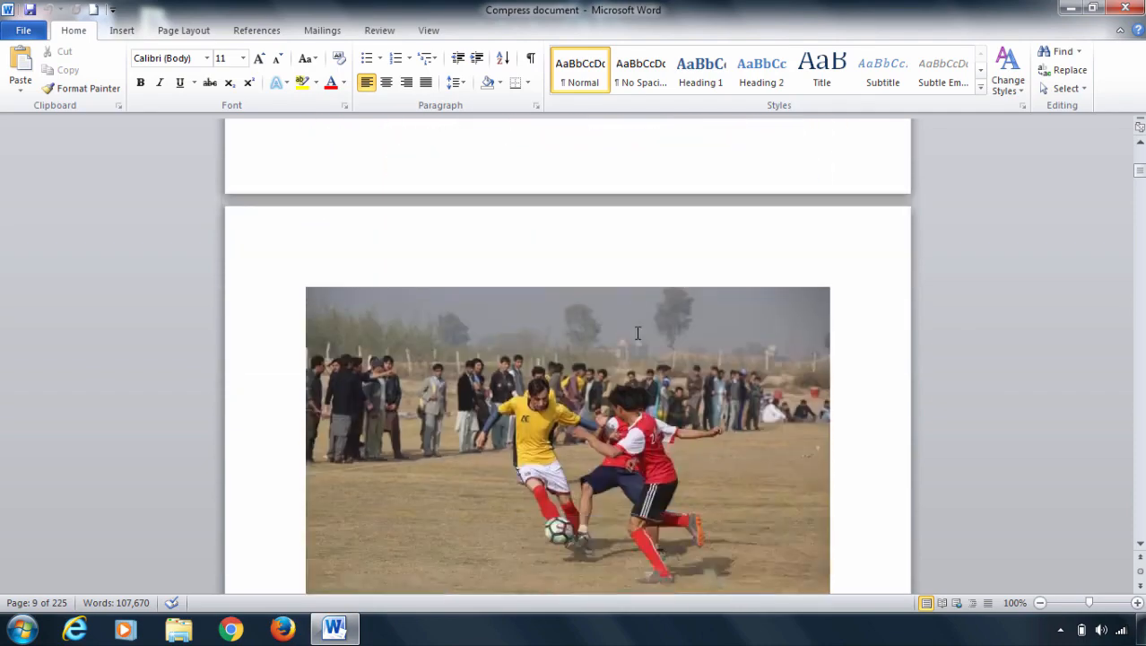
{"action": "scroll", "coordinate": [636, 335], "scroll_direction": "down", "scroll_amount": 4}
{"action": "scroll", "coordinate": [636, 335], "scroll_direction": "down", "scroll_amount": 15}
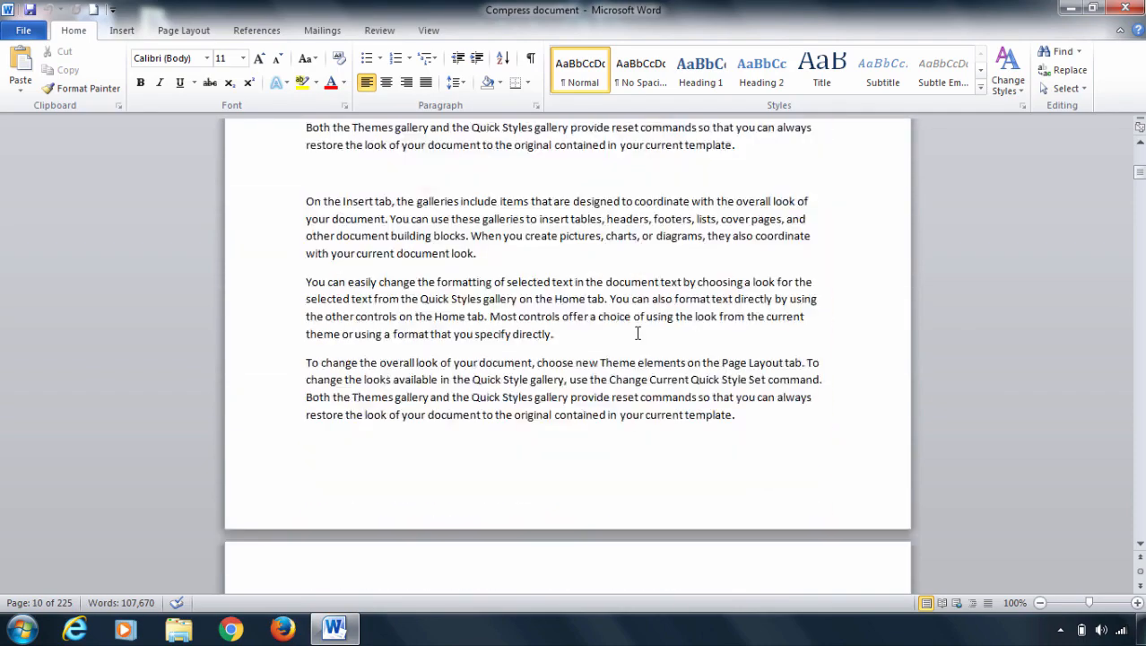
{"action": "scroll", "coordinate": [638, 333], "scroll_direction": "down", "scroll_amount": 10}
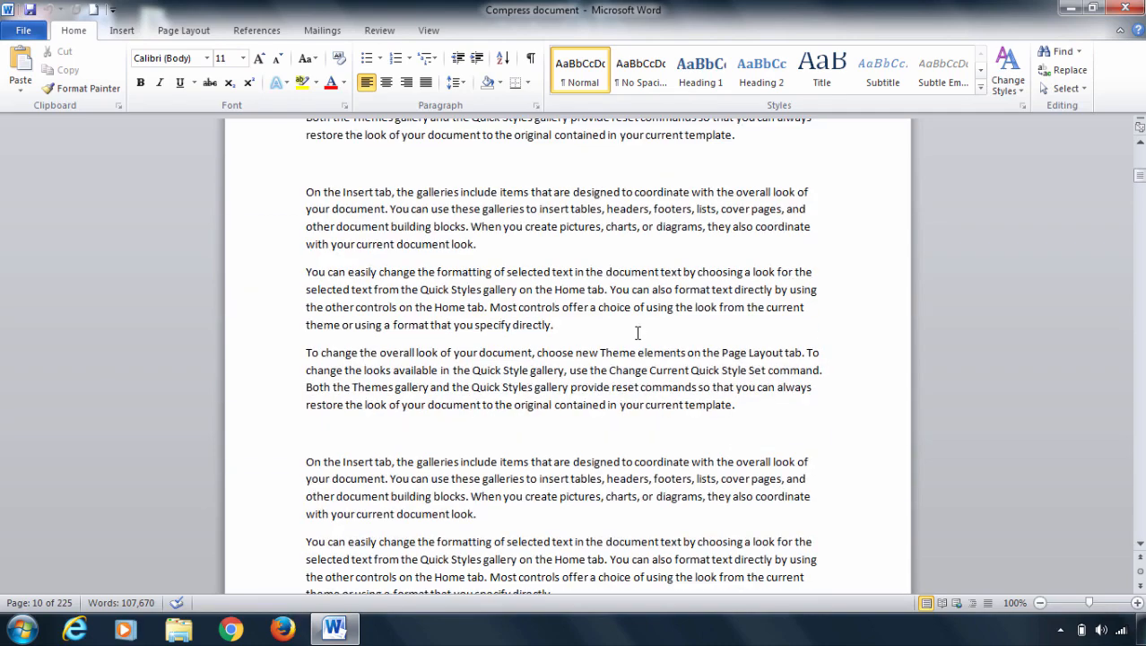
{"action": "left_click", "coordinate": [1124, 10]}
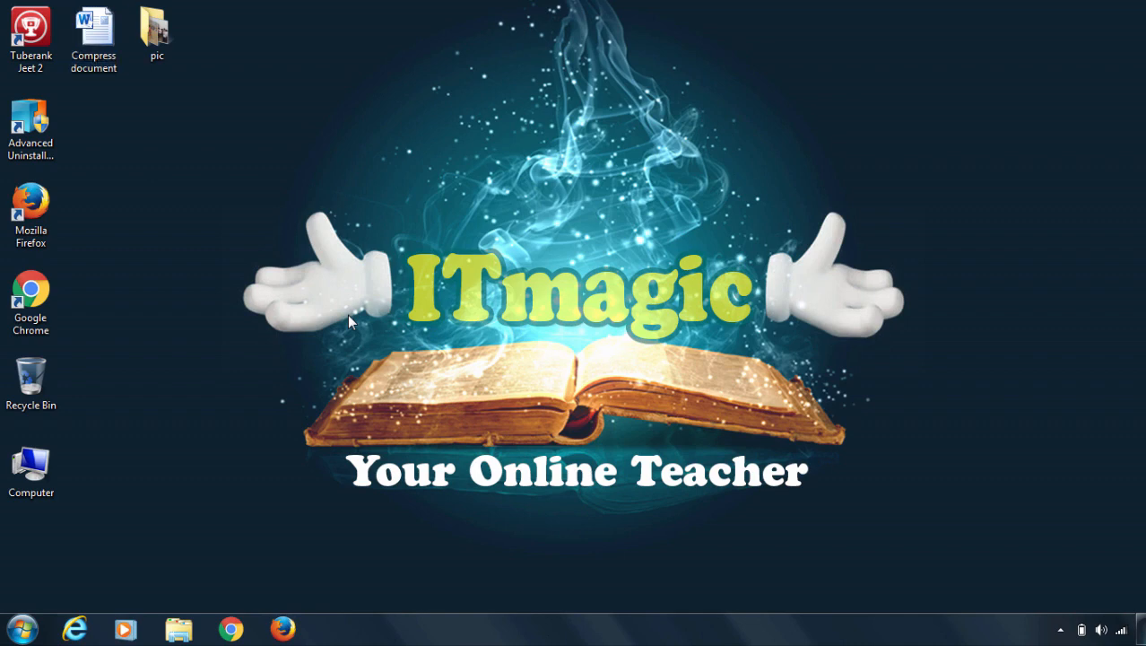
Start Microsoft Word with a blank document by running the command winword.
{"action": "key", "text": "super+r"}
{"action": "type", "text": "winword"}
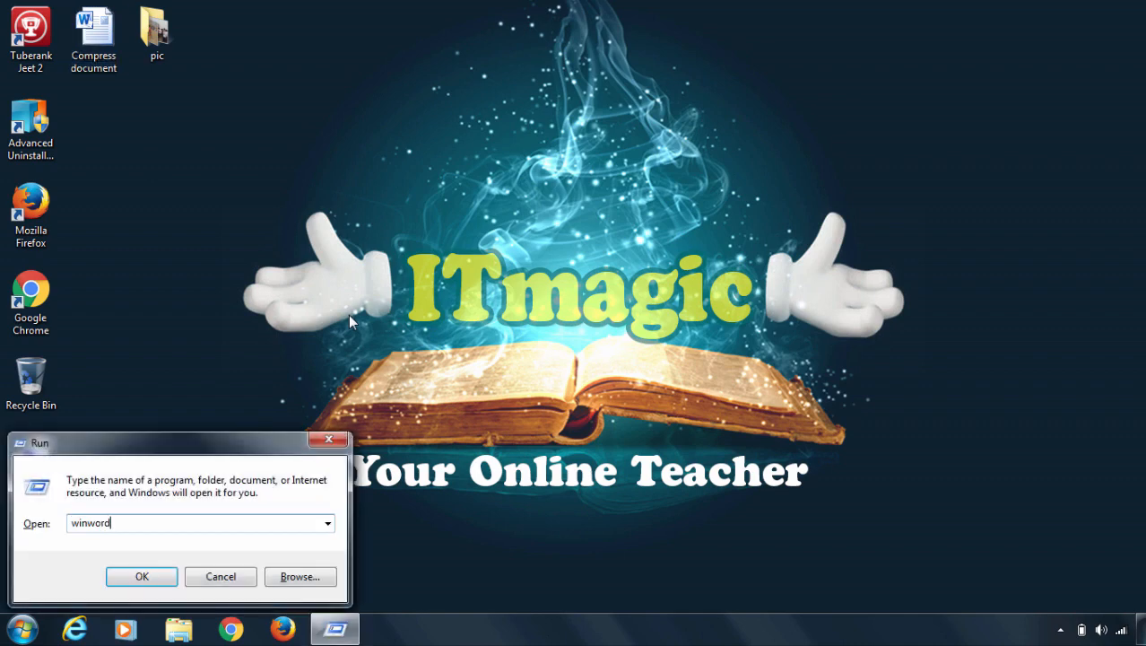
{"action": "key", "text": "Return"}
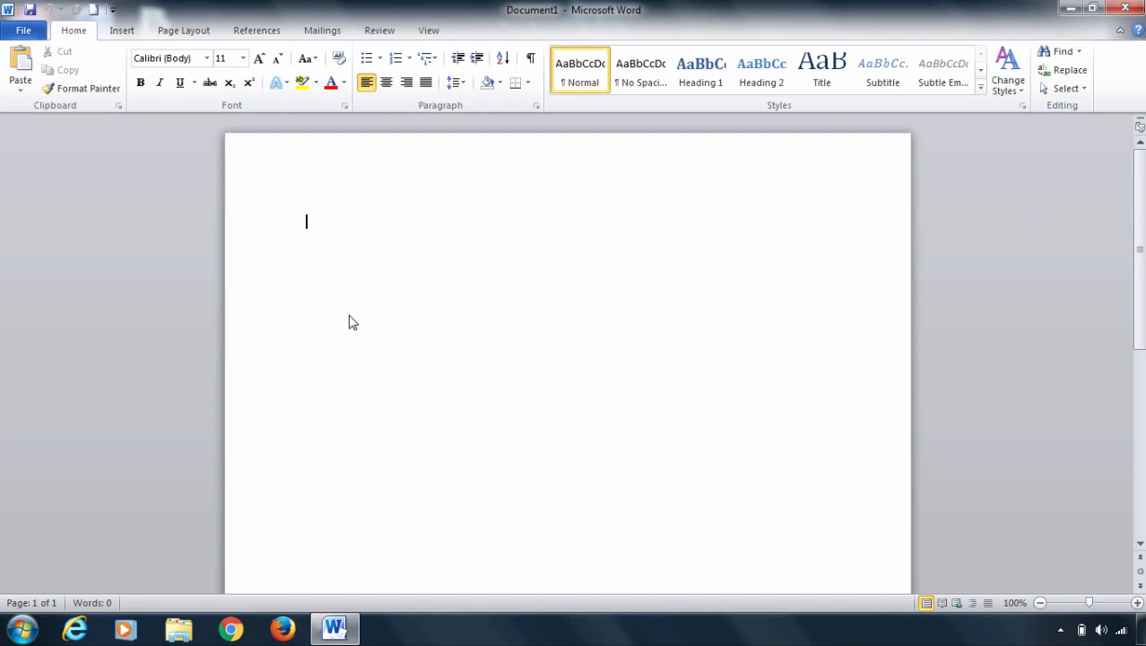
Generate sample paragraphs in the blank document with the formula =rand().
{"action": "type", "text": "=and"}
{"action": "key", "text": "BackSpace"}
{"action": "key", "text": "BackSpace"}
{"action": "key", "text": "BackSpace"}
{"action": "key", "text": "BackSpace"}
{"action": "type", "text": "=rand()"}
{"action": "key", "text": "Return"}
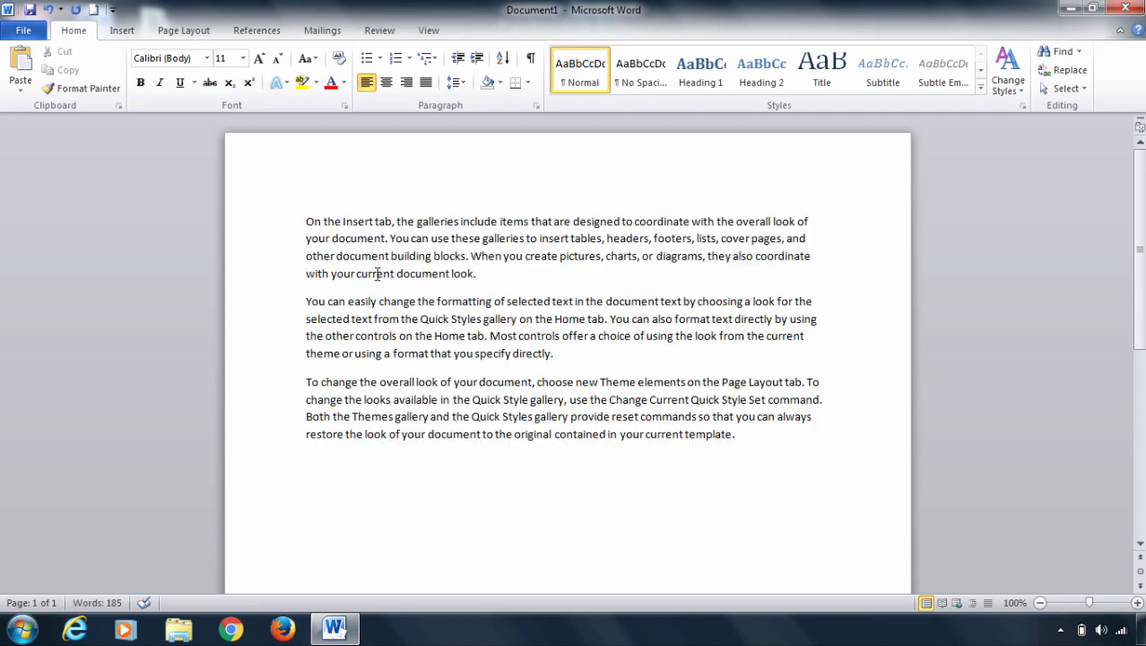
Insert the picture MSH_5806 from the desktop's pic folder below the sample paragraphs.
{"action": "left_click", "coordinate": [122, 30]}
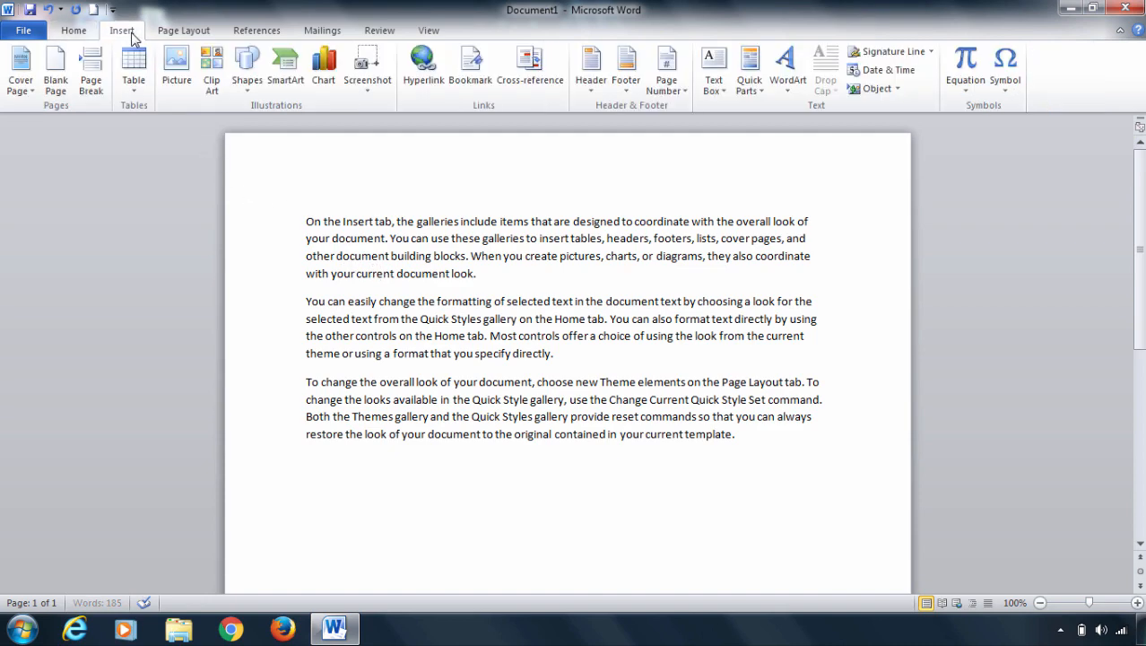
{"action": "left_click", "coordinate": [177, 63]}
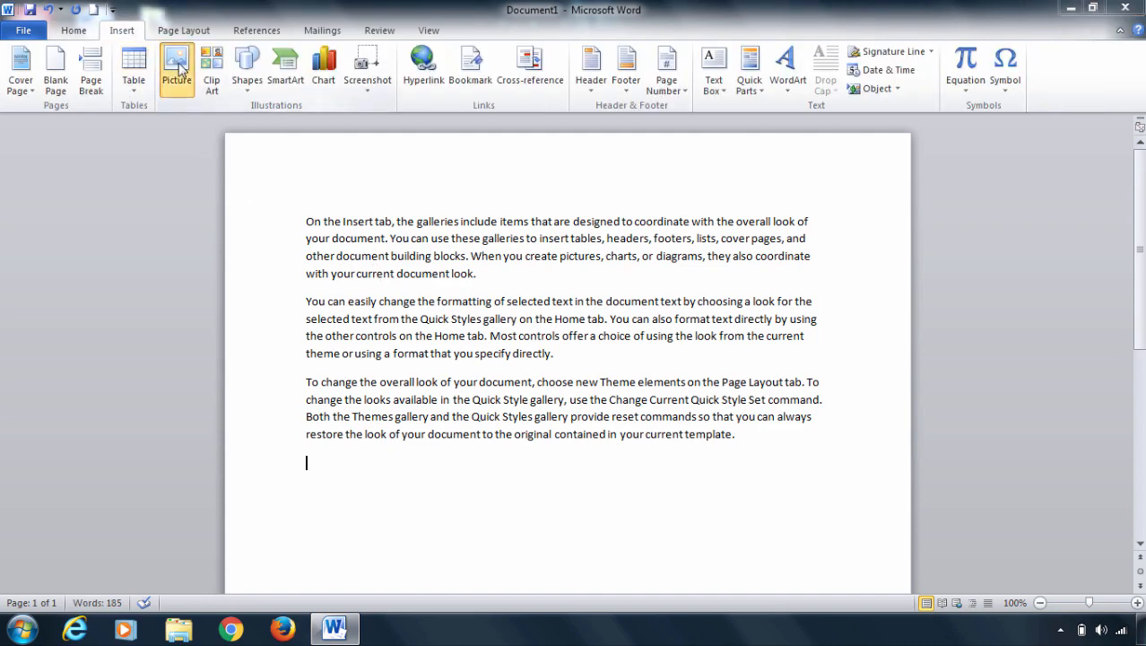
{"action": "left_click", "coordinate": [75, 149]}
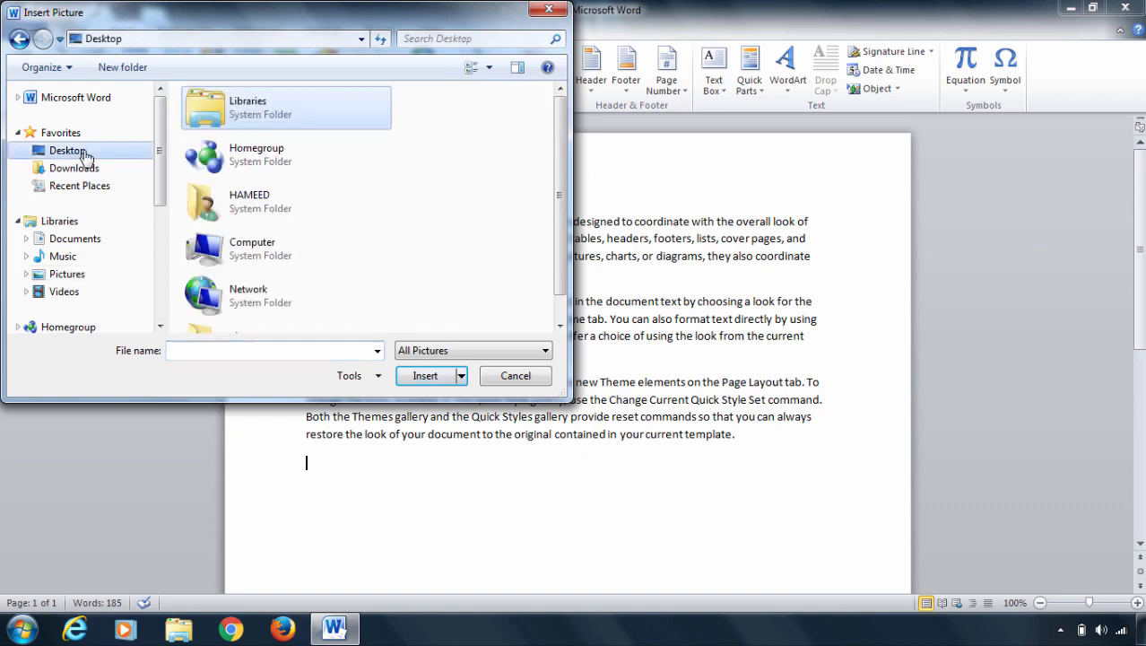
{"action": "left_click_drag", "start_coordinate": [557, 156], "coordinate": [559, 206]}
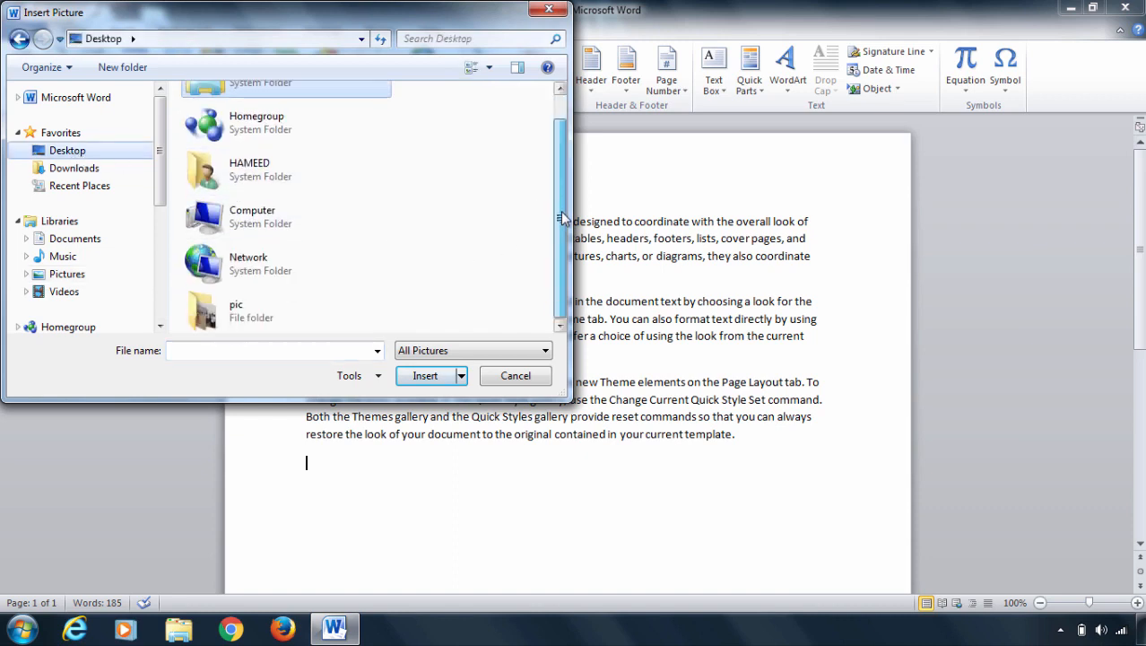
{"action": "double_click", "coordinate": [216, 301]}
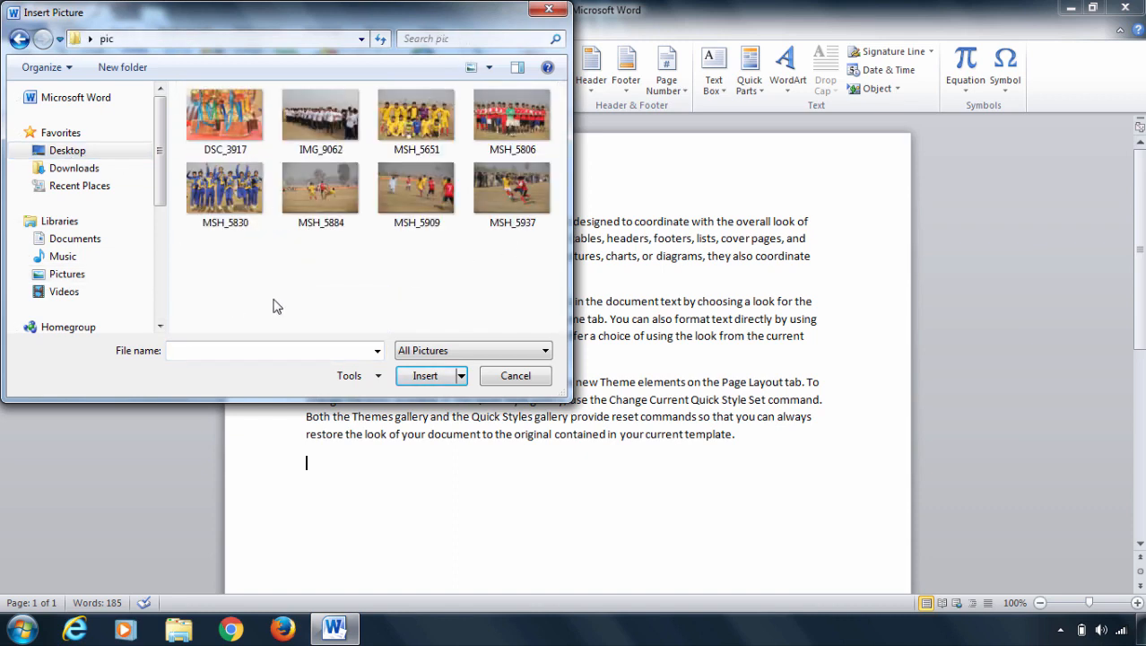
{"action": "left_click", "coordinate": [508, 119]}
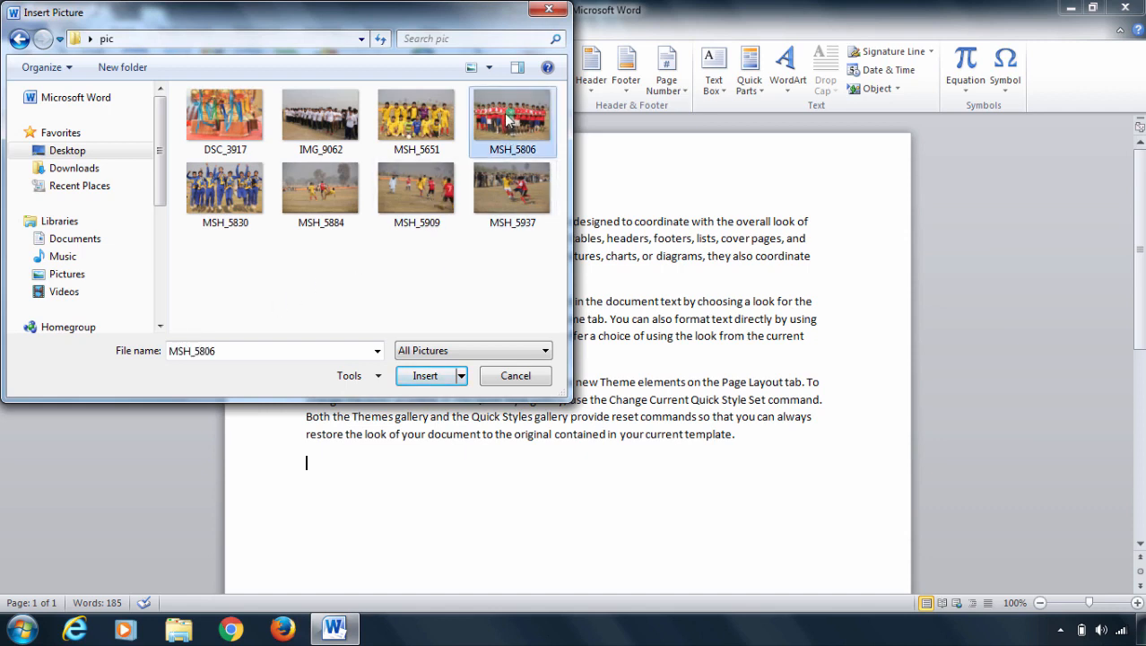
{"action": "left_click", "coordinate": [425, 376]}
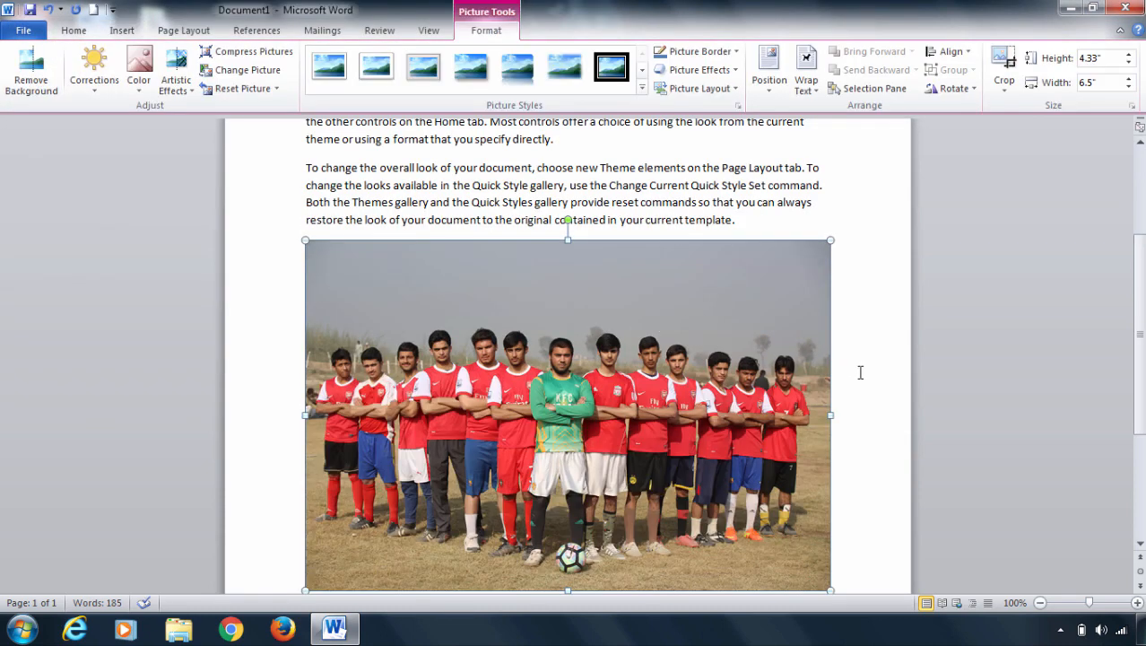
{"action": "scroll", "coordinate": [912, 364], "scroll_direction": "down", "scroll_amount": 2}
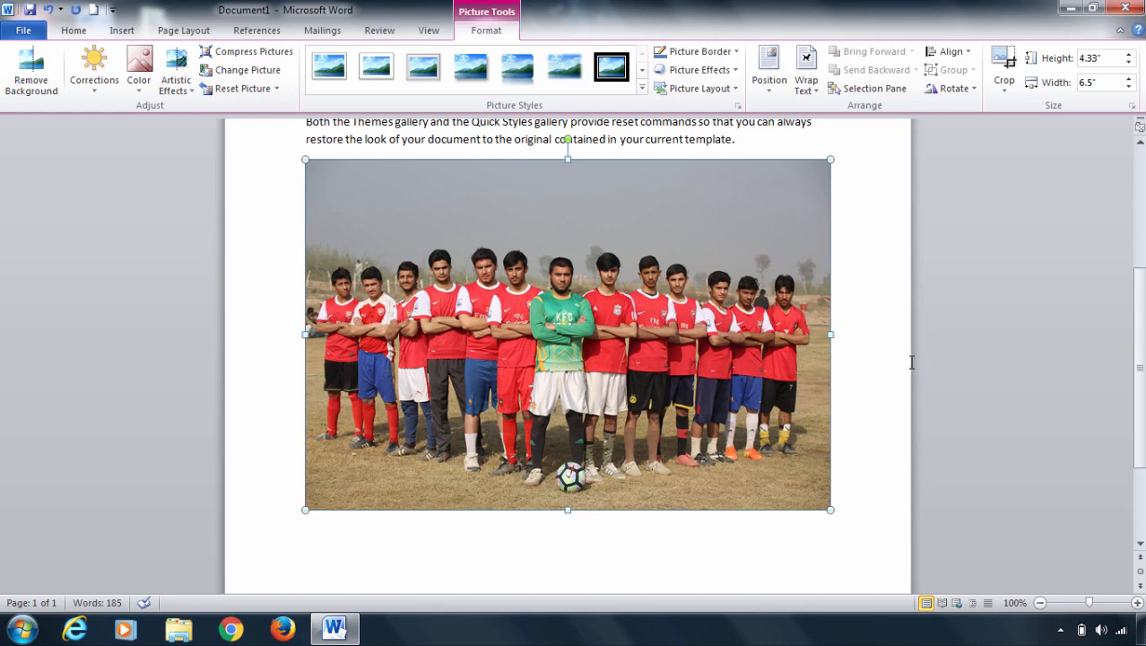
{"action": "scroll", "coordinate": [912, 361], "scroll_direction": "up", "scroll_amount": 1}
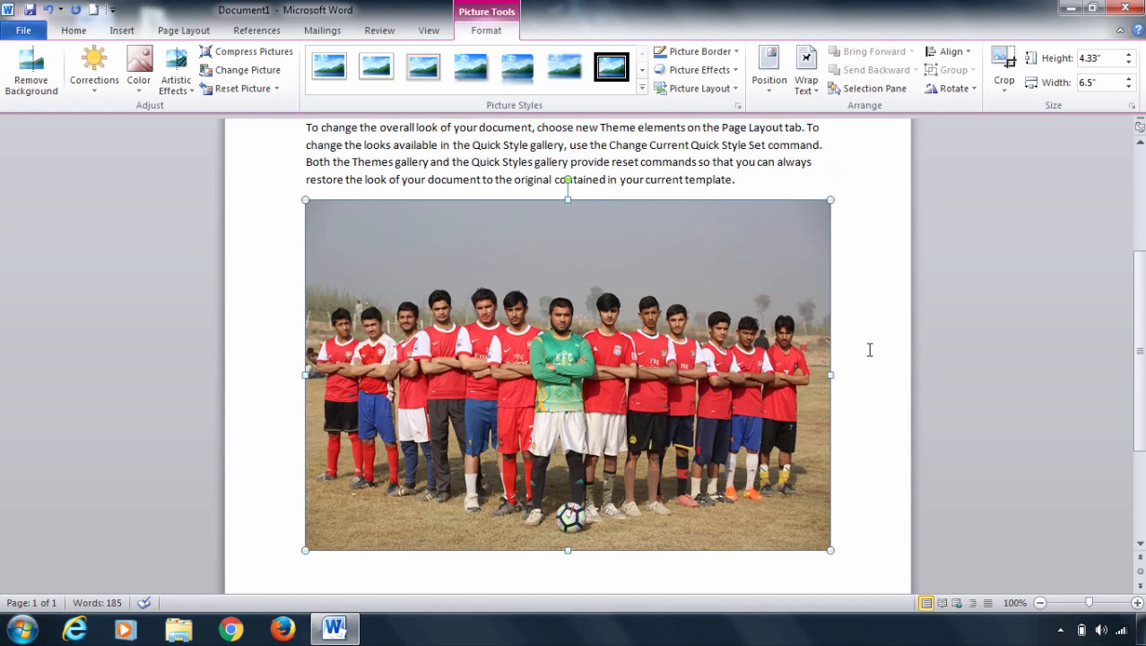
{"action": "left_click", "coordinate": [127, 36]}
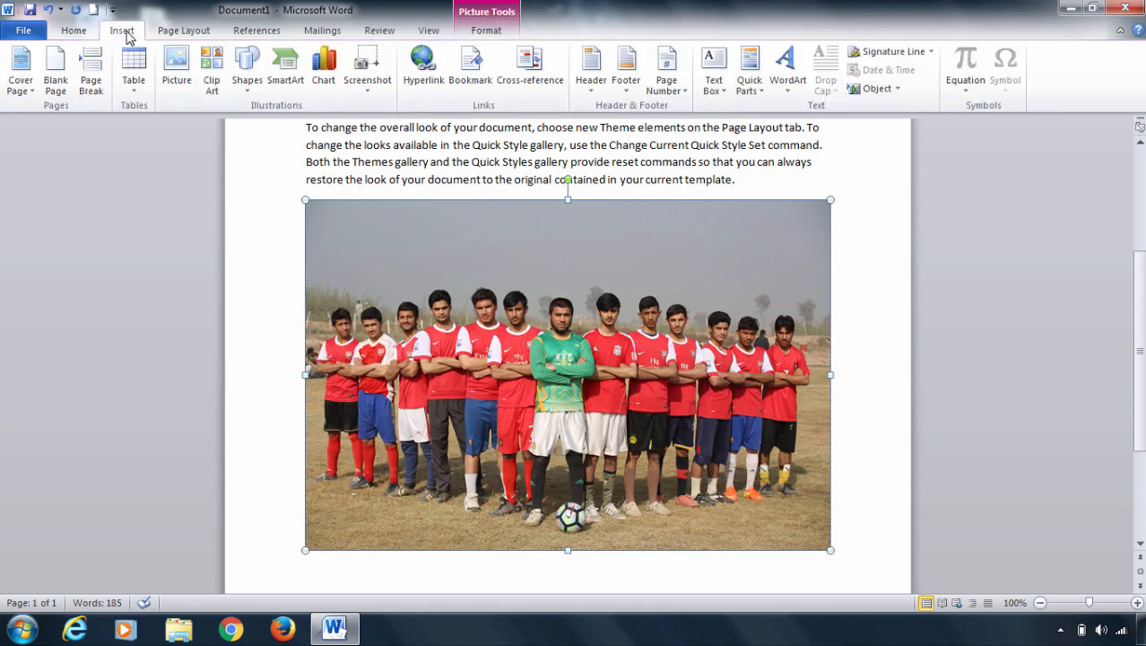
{"action": "left_click", "coordinate": [170, 36]}
{"action": "left_click", "coordinate": [325, 32]}
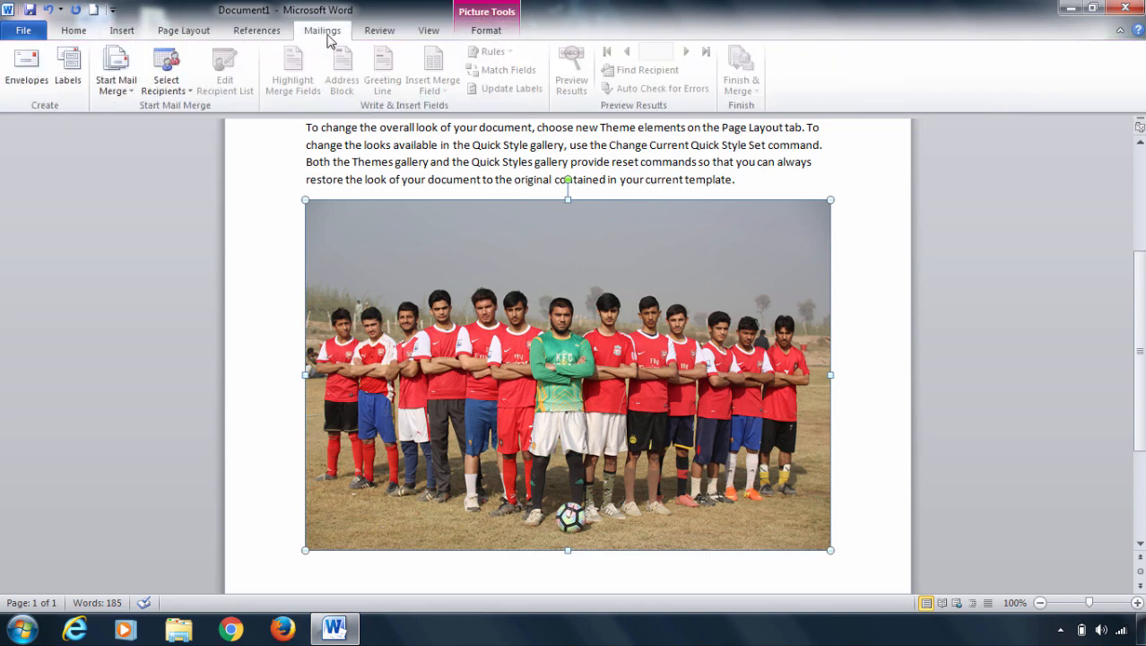
{"action": "left_click", "coordinate": [427, 32]}
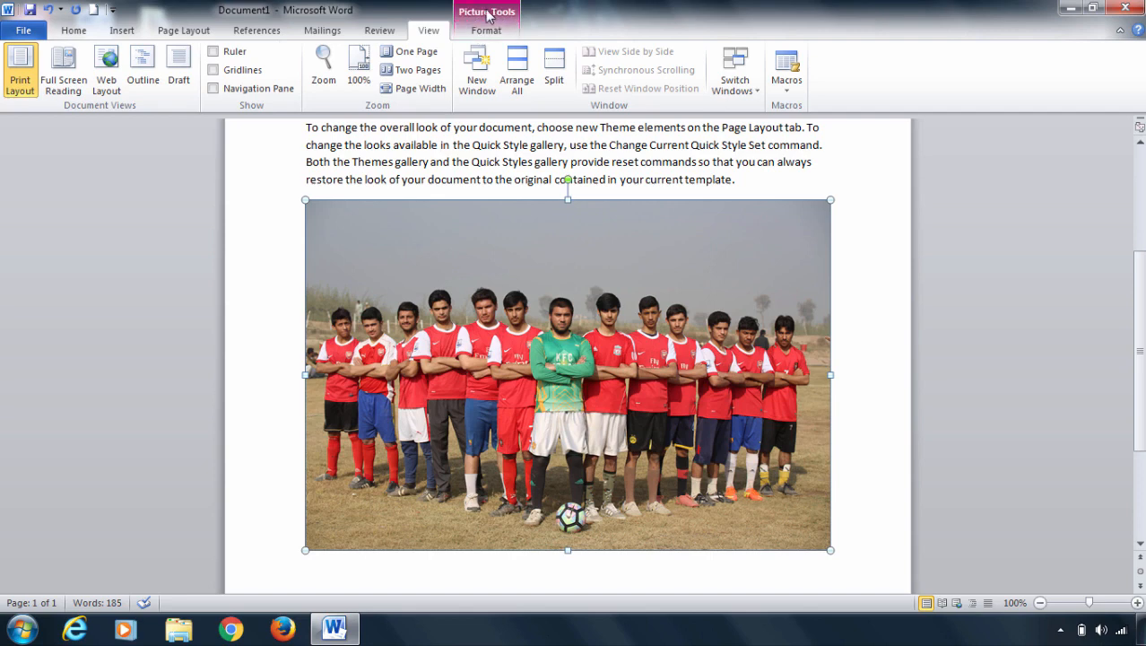
{"action": "left_click", "coordinate": [490, 37]}
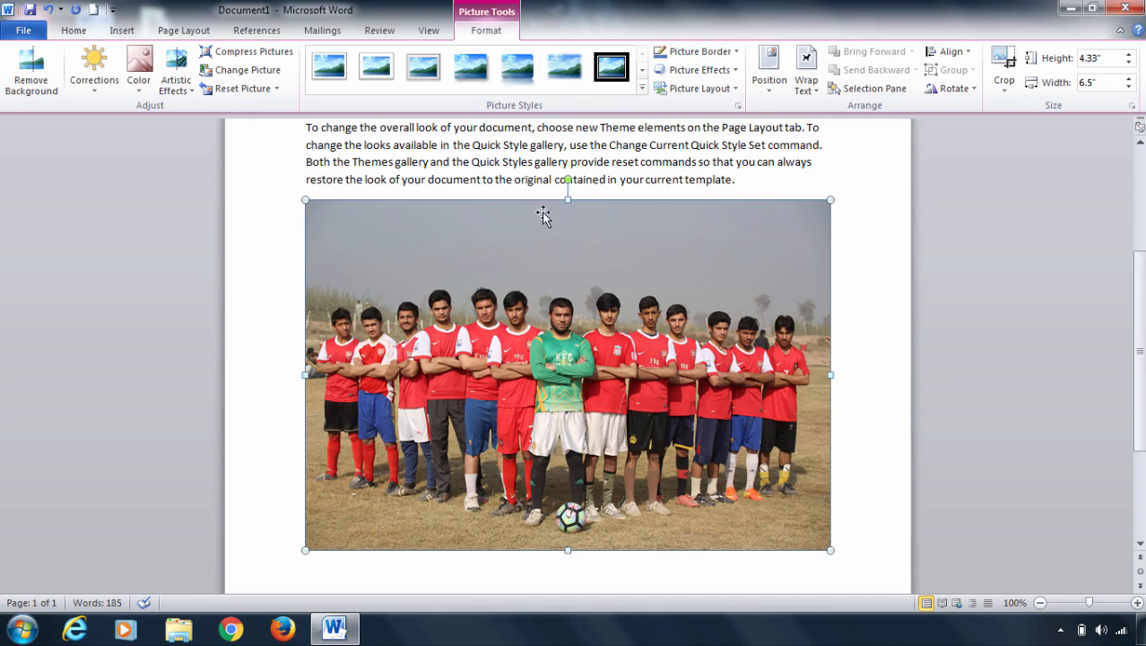
Compress only the team picture below the sample paragraphs, using the E-mail (96 ppi) target output.
{"action": "left_click", "coordinate": [504, 144]}
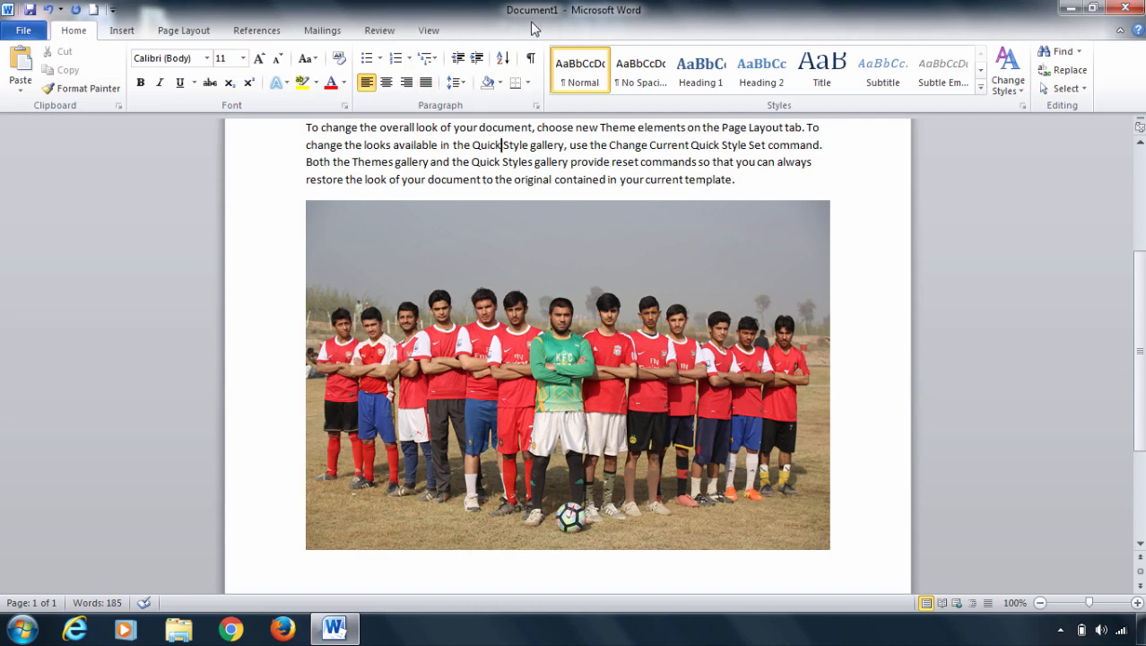
{"action": "left_click", "coordinate": [496, 272]}
{"action": "double_click", "coordinate": [498, 273]}
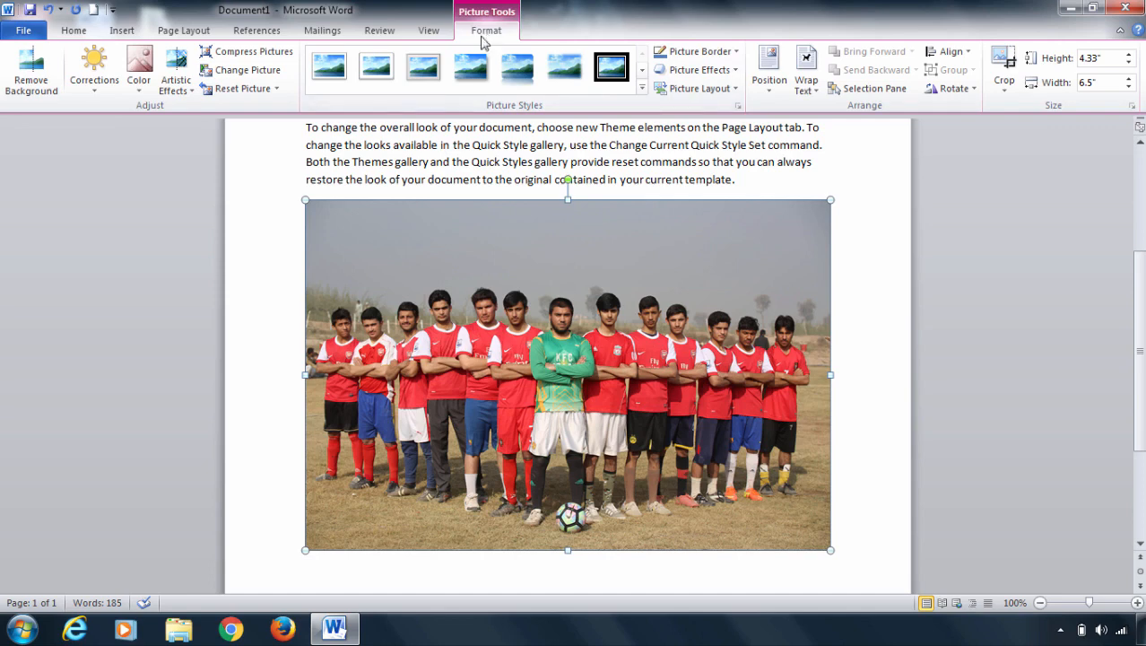
{"action": "left_click", "coordinate": [235, 56]}
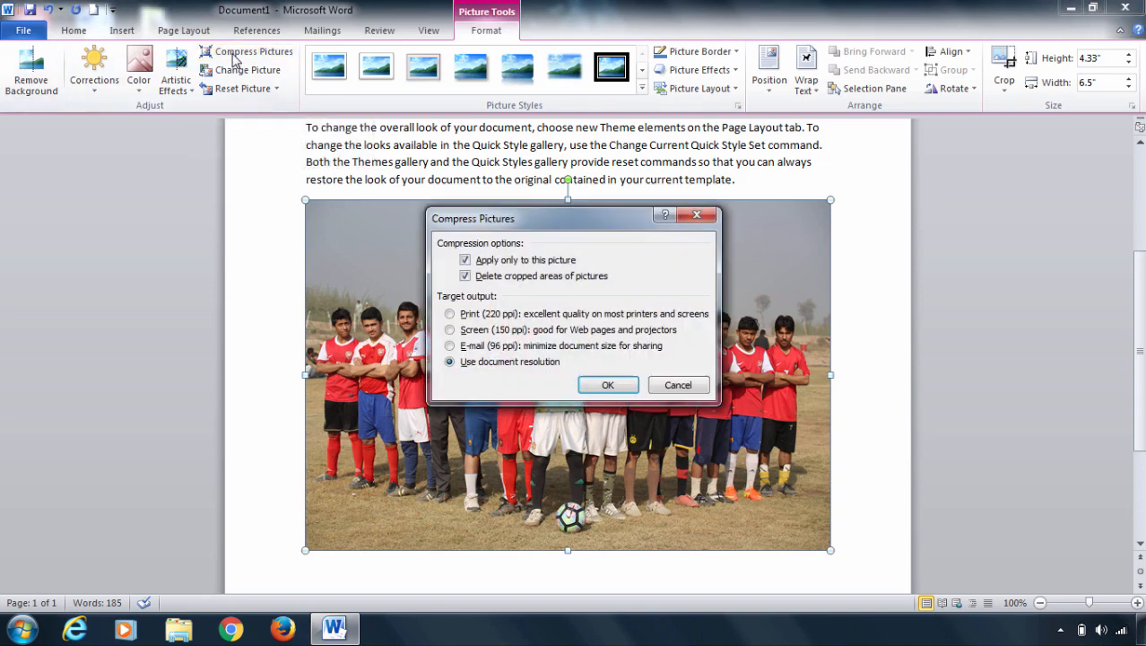
{"action": "left_click", "coordinate": [452, 346]}
{"action": "left_click", "coordinate": [608, 386]}
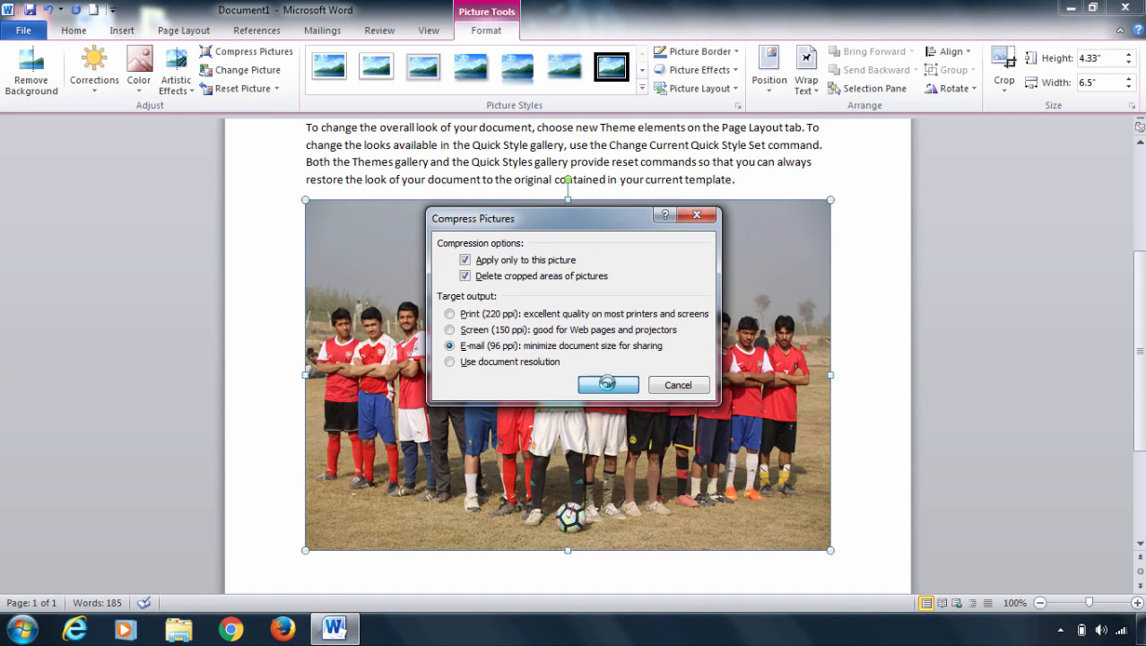
Generate more sample paragraphs below the team picture with the formula =rand().
{"action": "scroll", "coordinate": [628, 378], "scroll_direction": "down", "scroll_amount": 3}
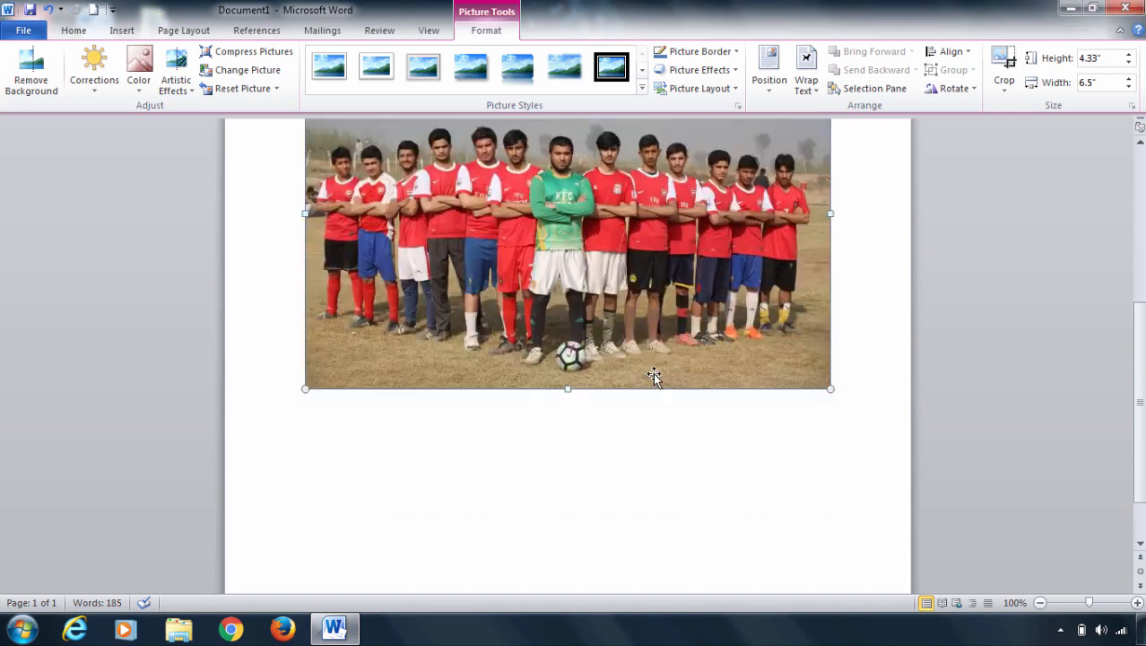
{"action": "left_click", "coordinate": [334, 442]}
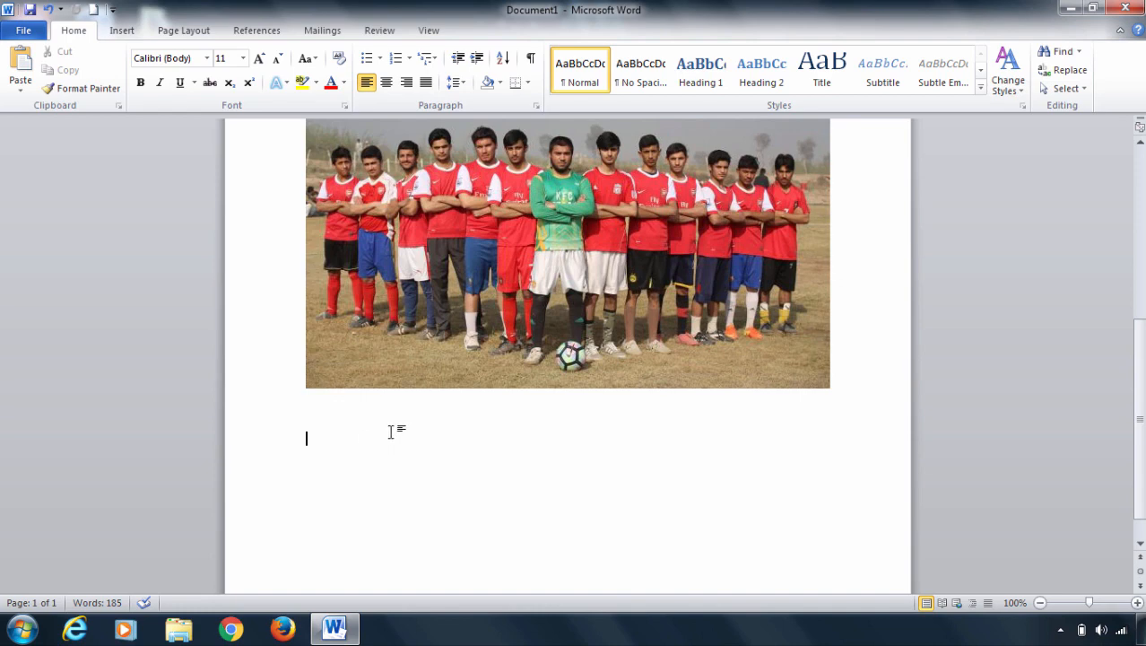
{"action": "type", "text": "=rand()"}
{"action": "key", "text": "Return"}
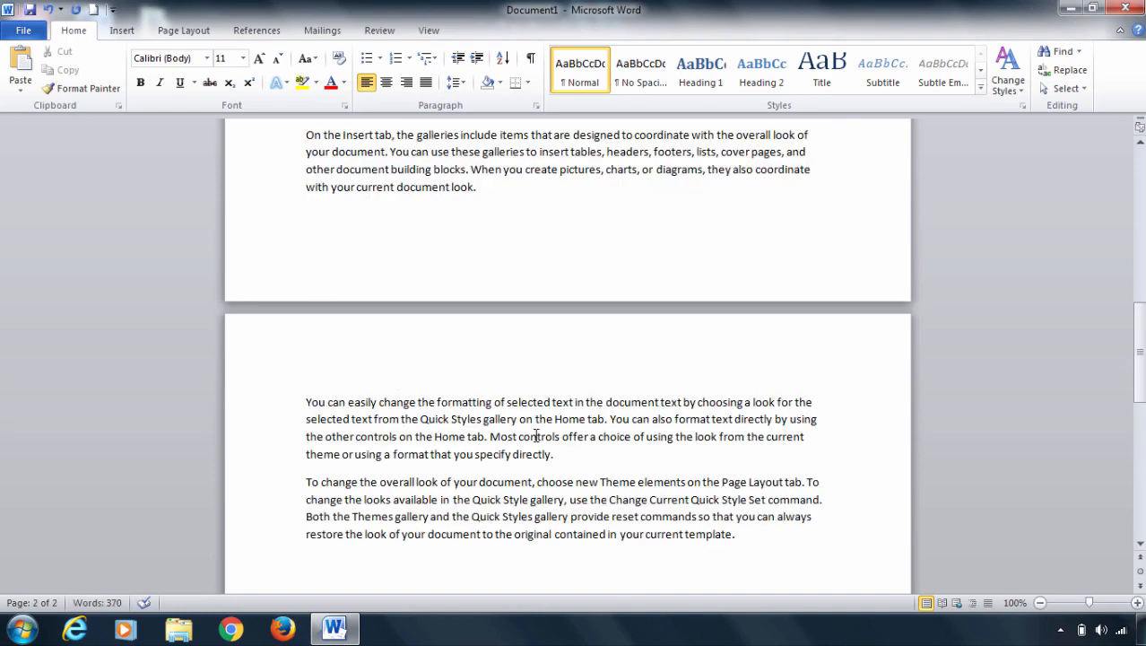
Insert the picture IMG_9062 from the desktop's pic folder between the last two sample paragraphs on the second page.
{"action": "left_click", "coordinate": [124, 30]}
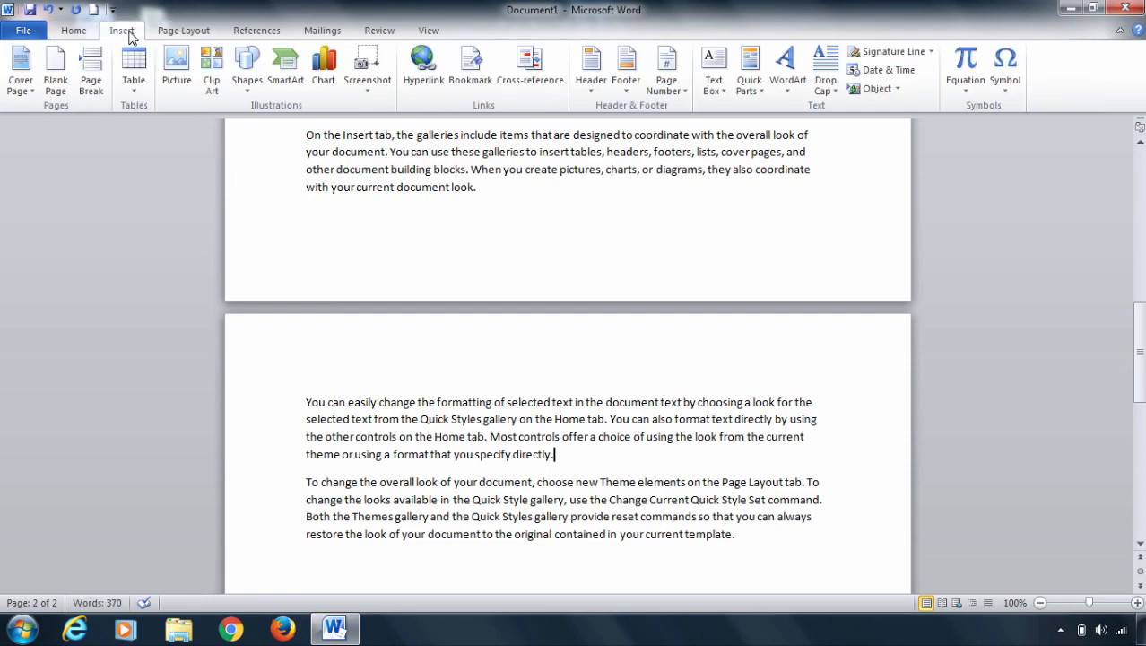
{"action": "left_click", "coordinate": [177, 63]}
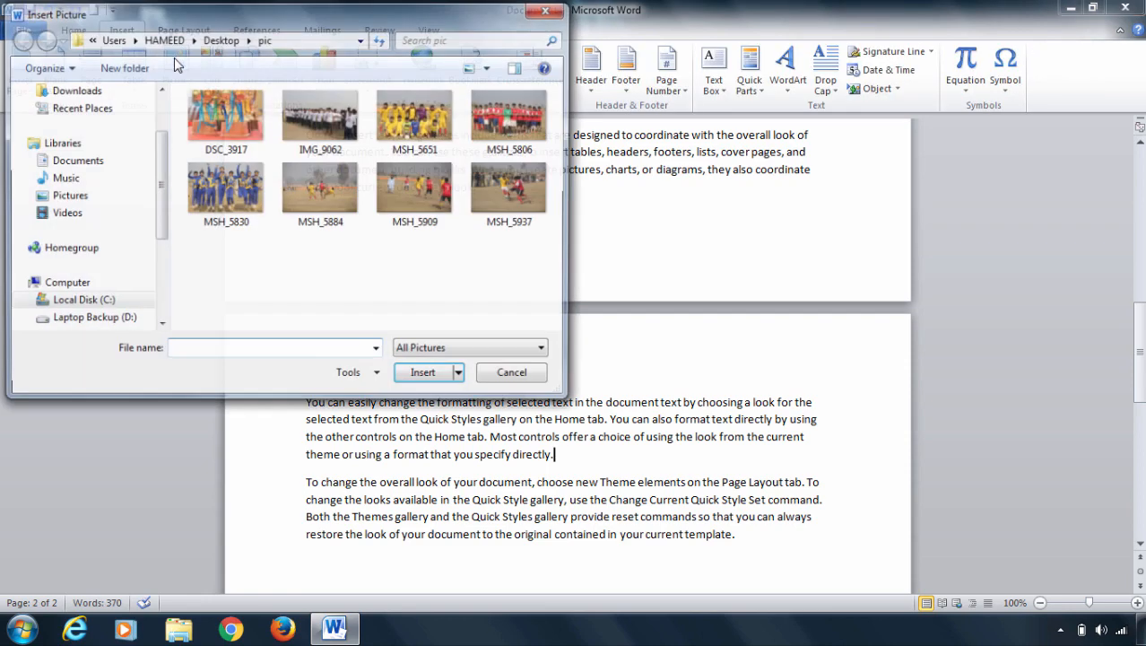
{"action": "left_click", "coordinate": [301, 130]}
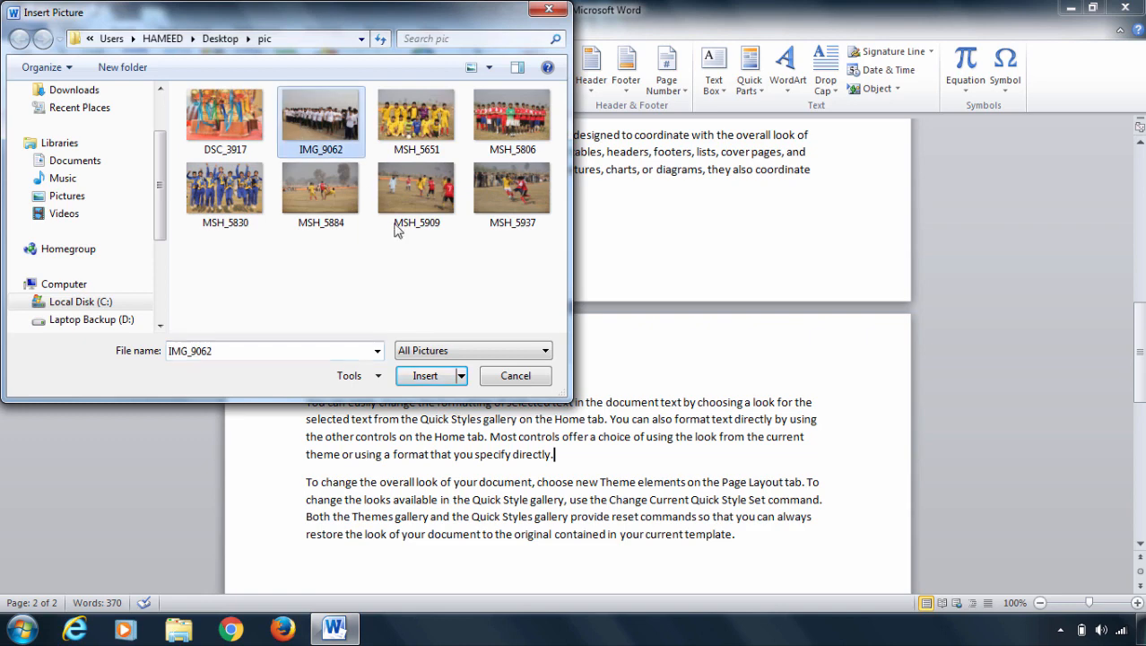
{"action": "left_click", "coordinate": [422, 379]}
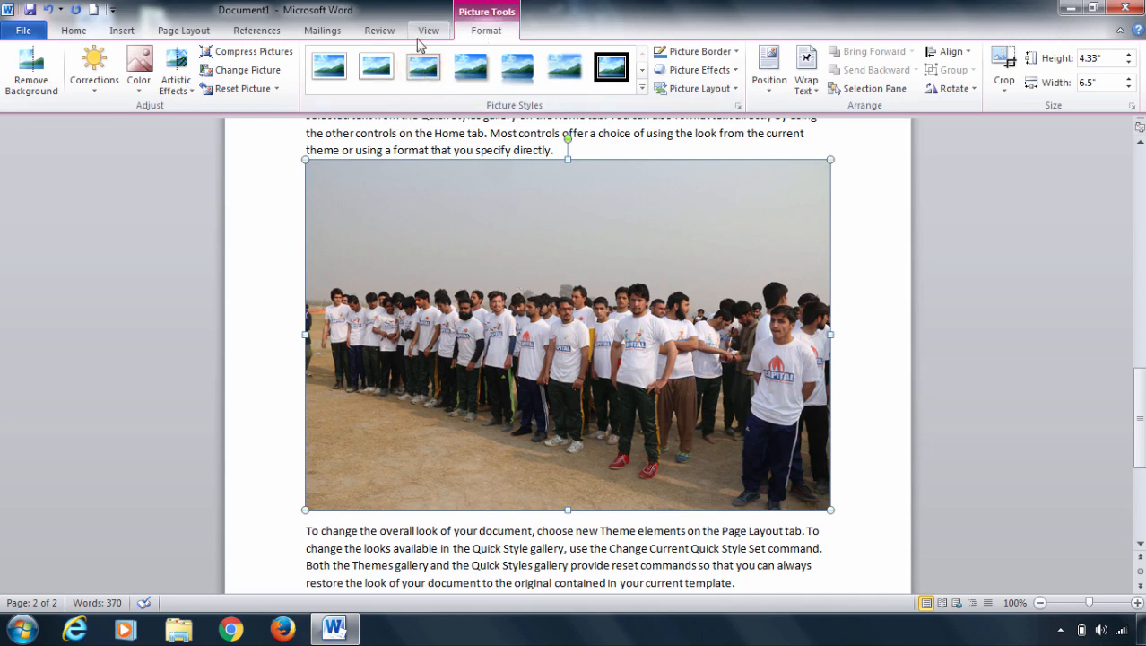
Compress only the second inserted picture, IMG_9062, with the E-mail (96 ppi) target output.
{"action": "left_click", "coordinate": [244, 54]}
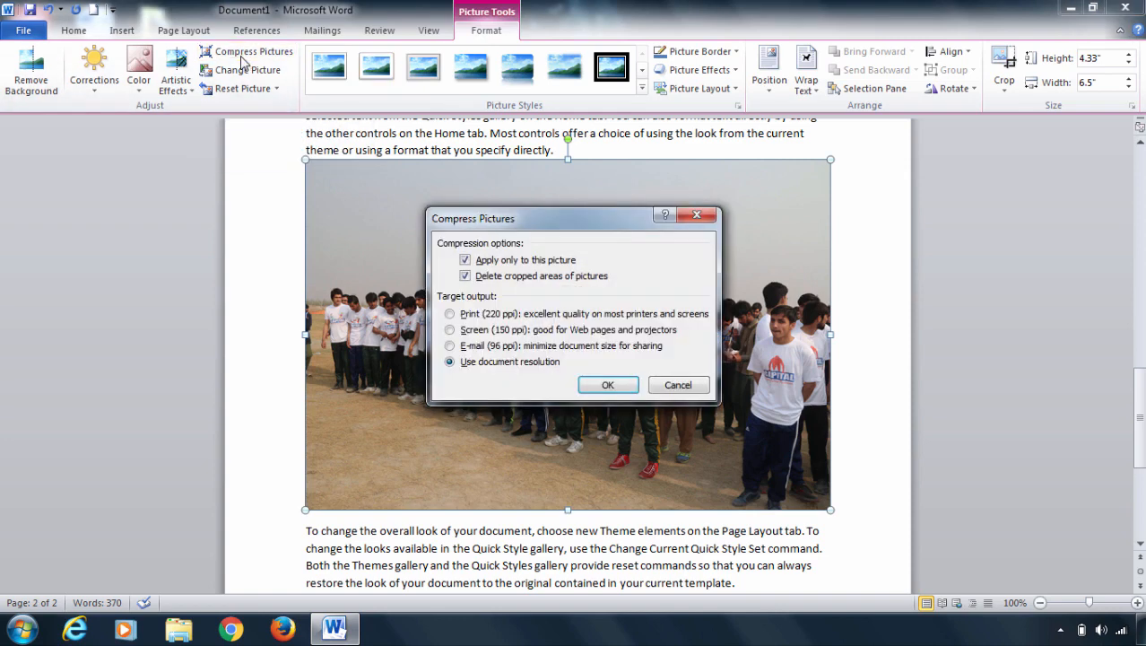
{"action": "left_click", "coordinate": [449, 346]}
{"action": "left_click", "coordinate": [598, 387]}
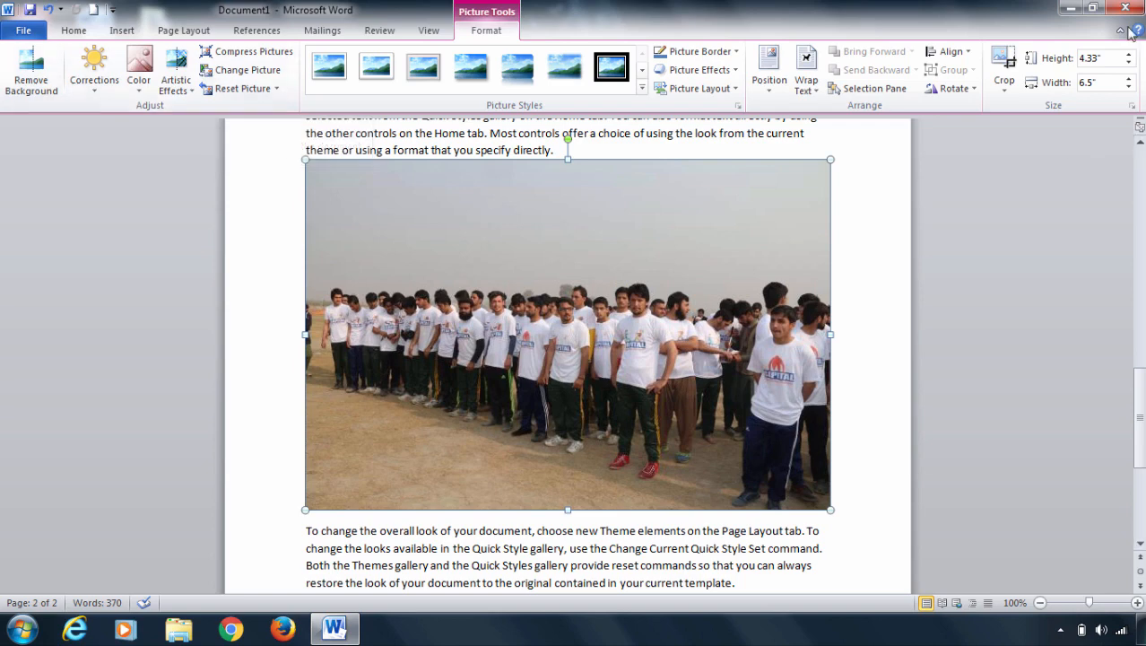
Close the document and save it to the Desktop as a Word Document named On the Insert tab.
{"action": "left_click", "coordinate": [1121, 8]}
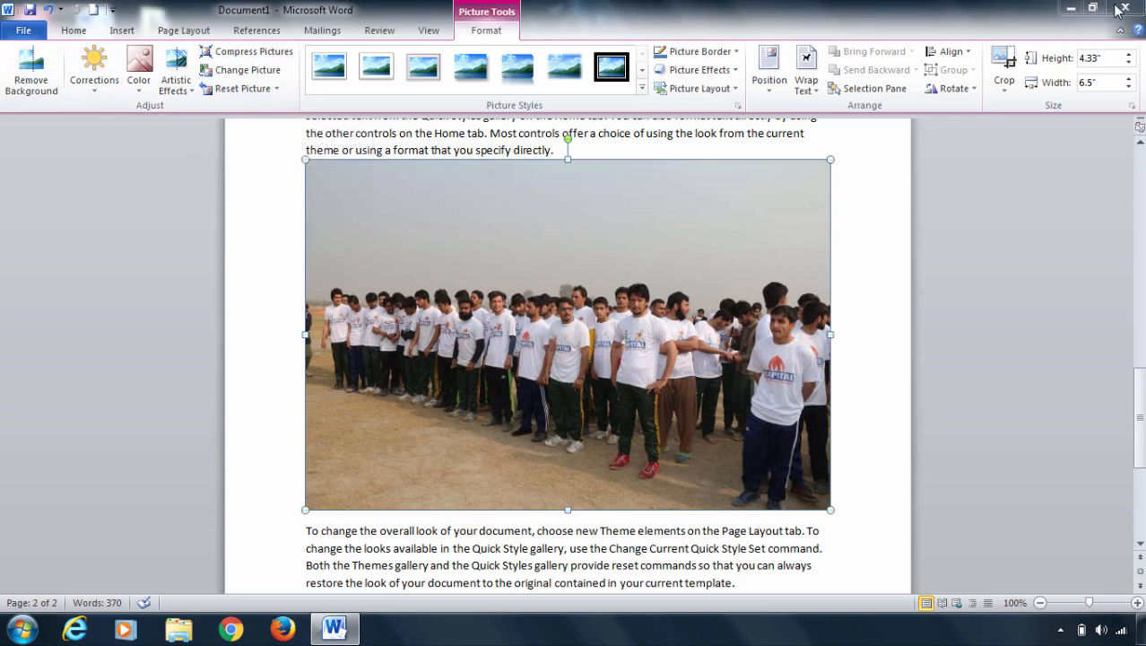
{"action": "left_click", "coordinate": [503, 334]}
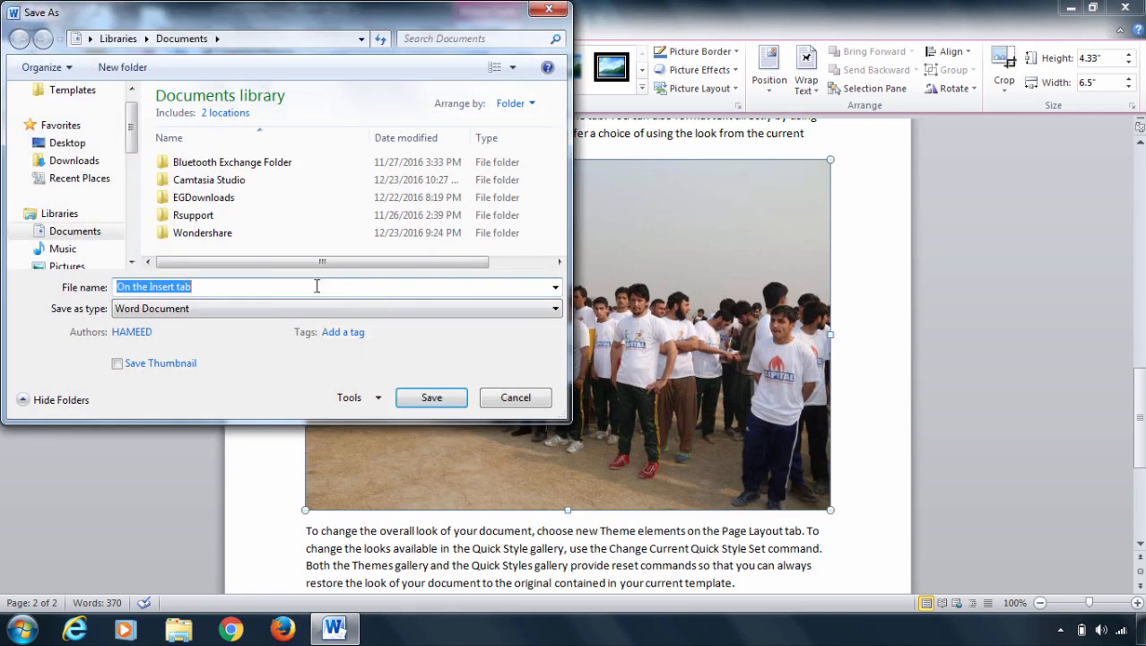
{"action": "left_click", "coordinate": [65, 143]}
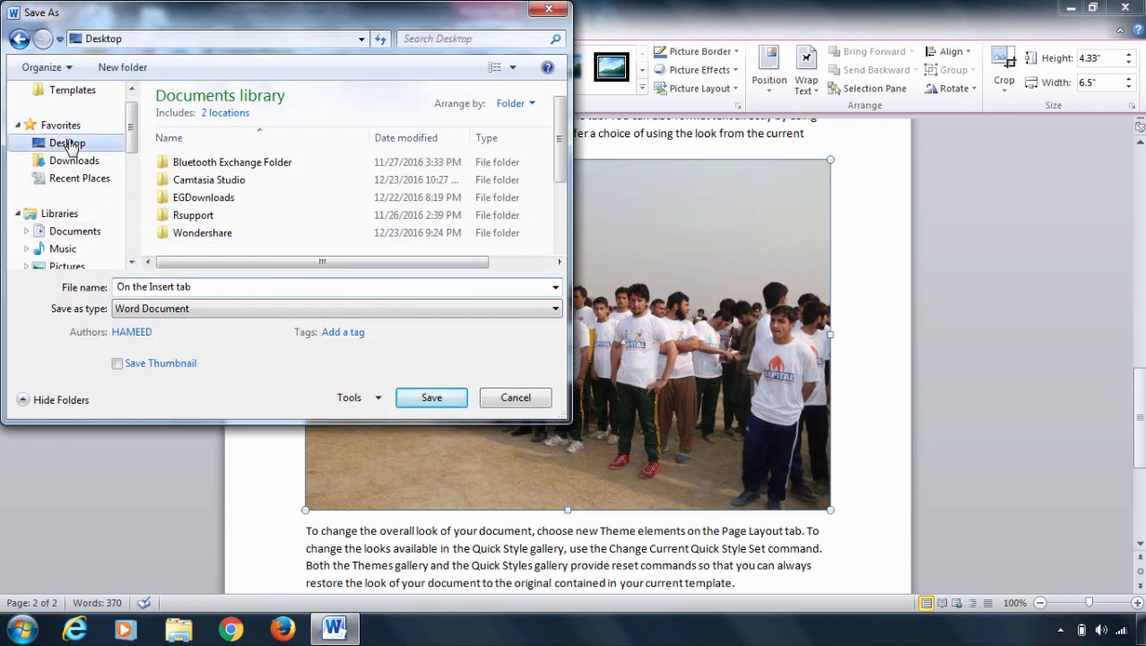
{"action": "left_click", "coordinate": [198, 287]}
{"action": "left_click", "coordinate": [438, 400]}
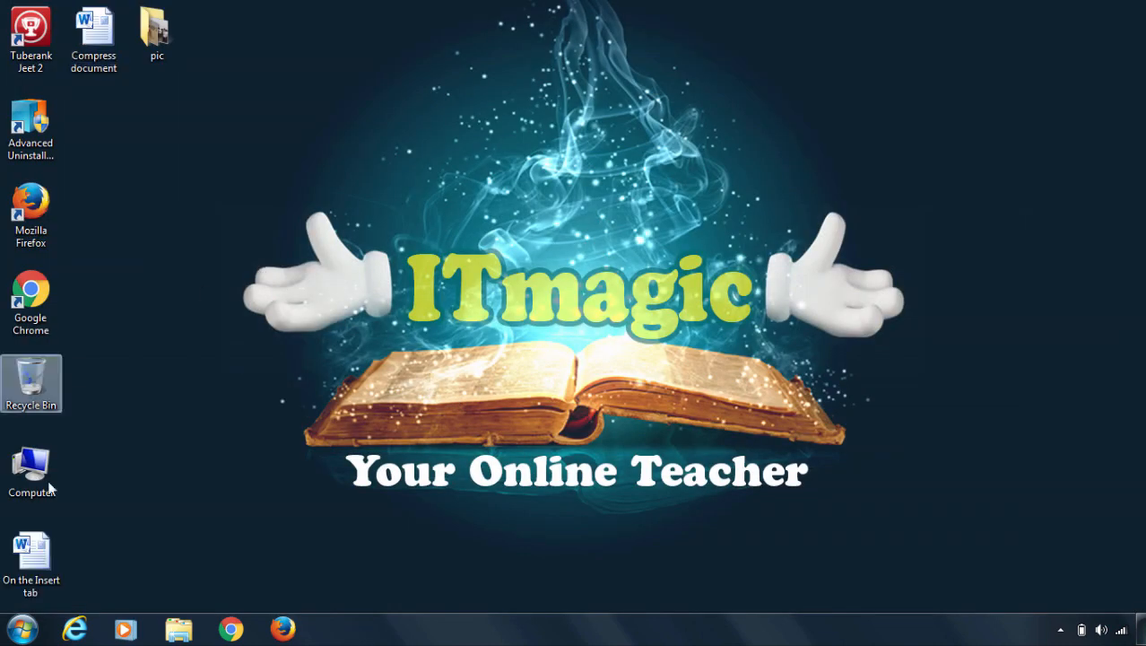
Open the properties of the On the Insert tab file on the desktop and check its file size.
{"action": "left_click", "coordinate": [45, 565]}
{"action": "right_click", "coordinate": [46, 567]}
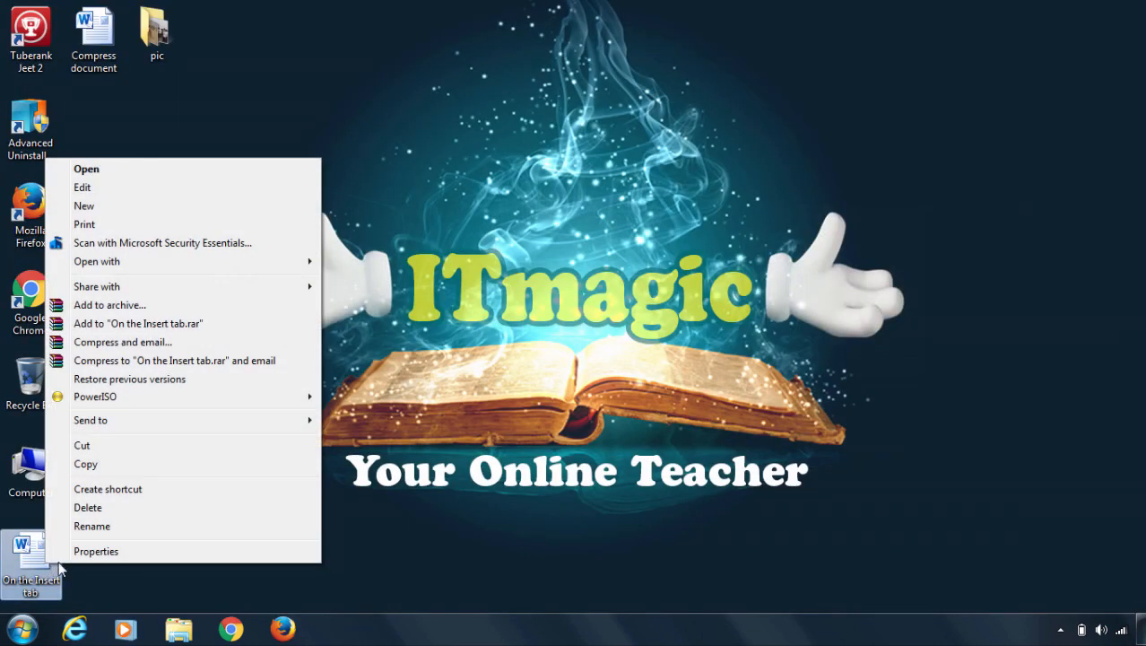
{"action": "left_click", "coordinate": [95, 551]}
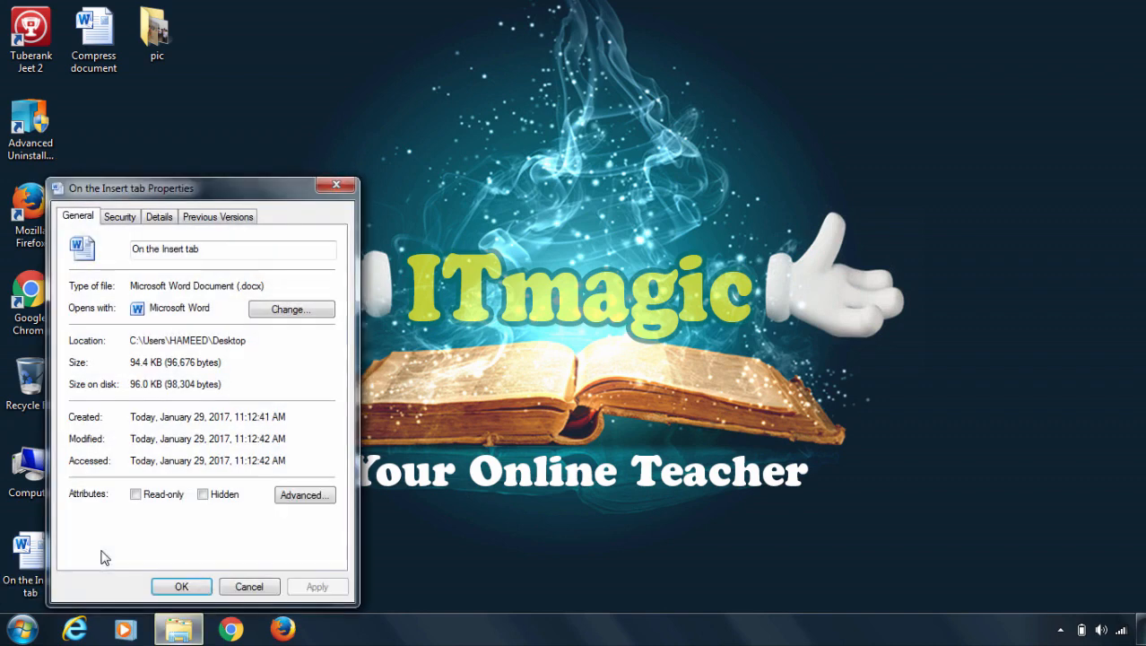
{"action": "left_click_drag", "start_coordinate": [214, 189], "coordinate": [453, 70]}
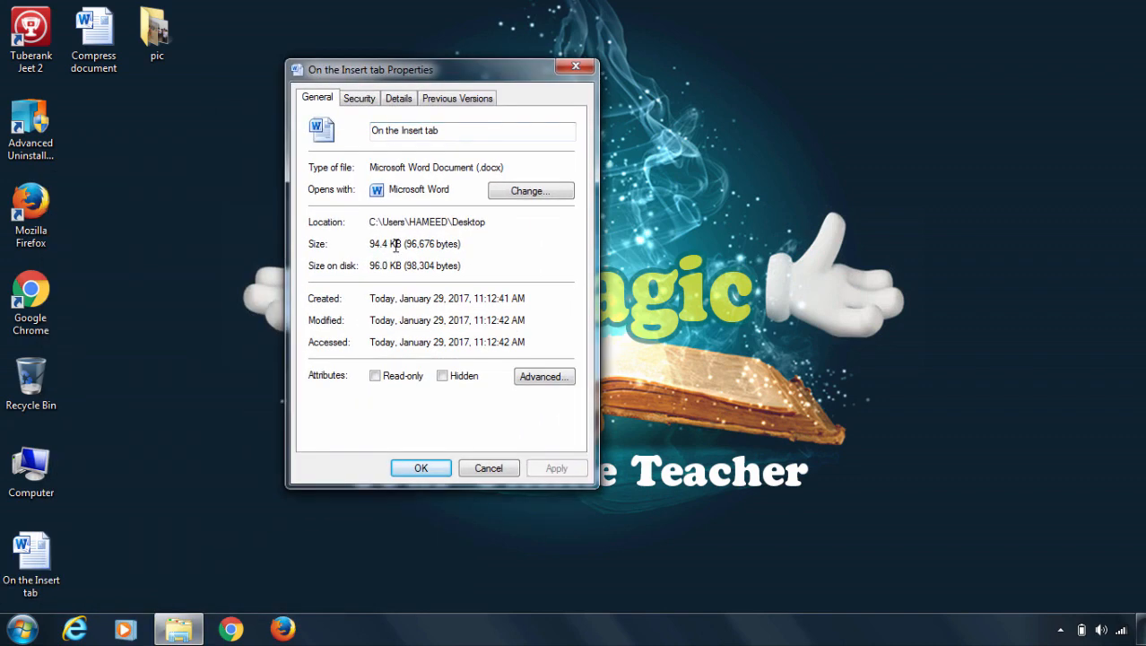
{"action": "left_click_drag", "start_coordinate": [399, 244], "coordinate": [340, 244]}
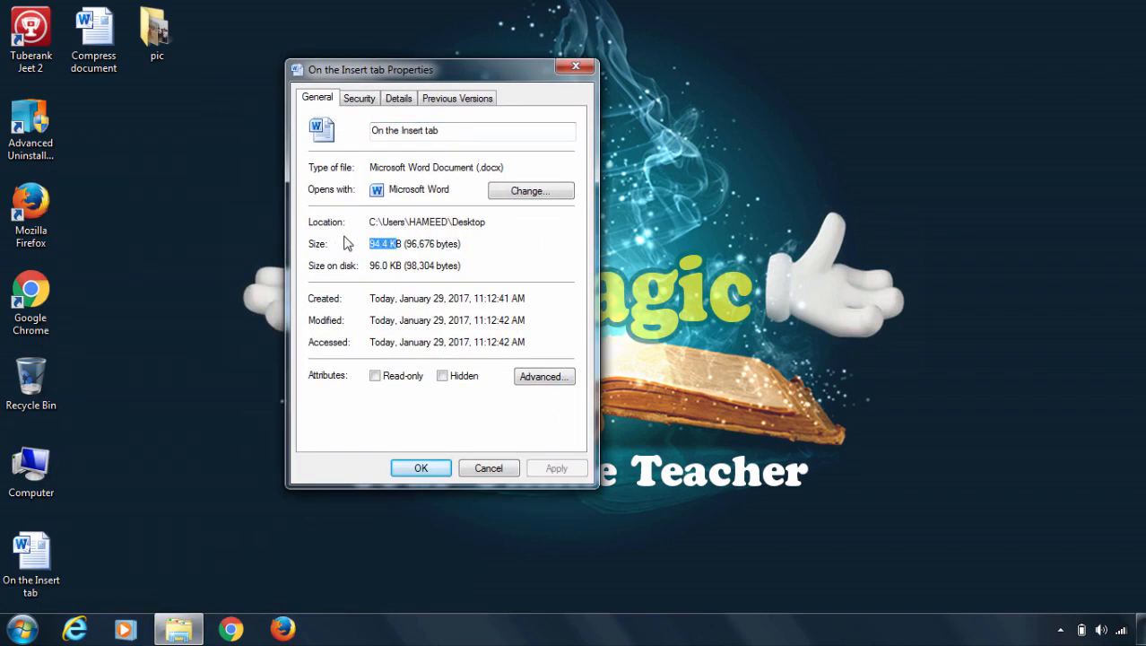